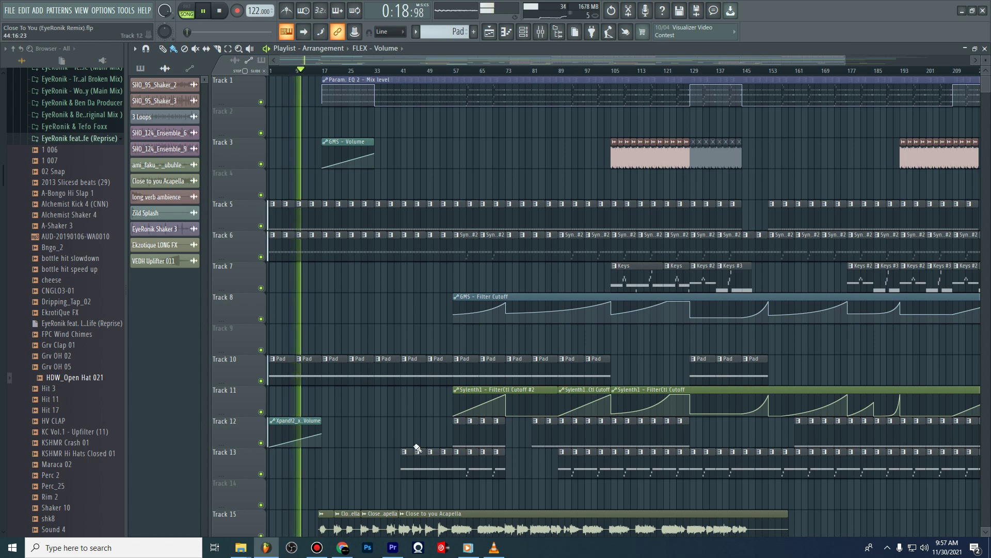
# Mute the Close to you Acapella vocal track, Track 15, in the playlist.
pyautogui.scroll(-2, 417, 447)
pyautogui.click(261, 474)
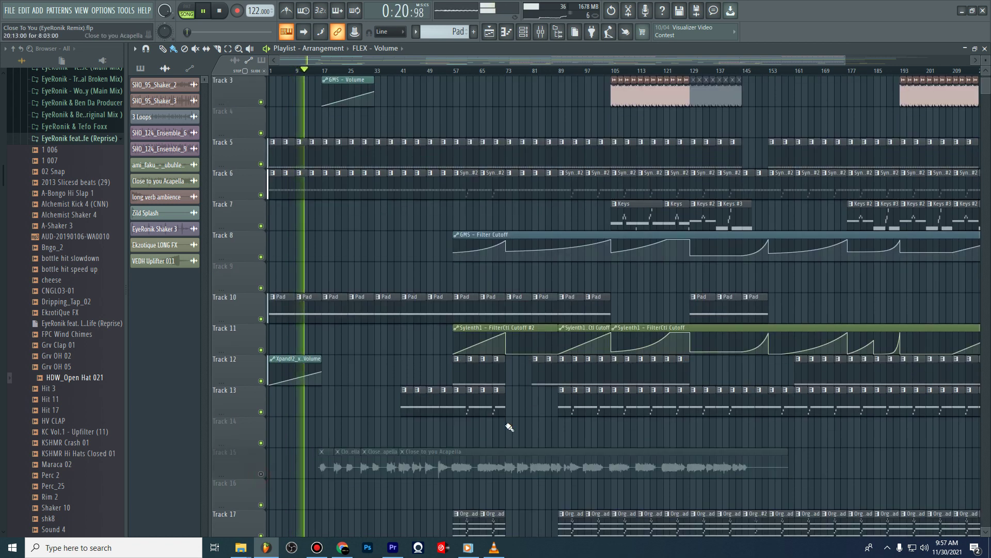
pyautogui.scroll(2, 549, 77)
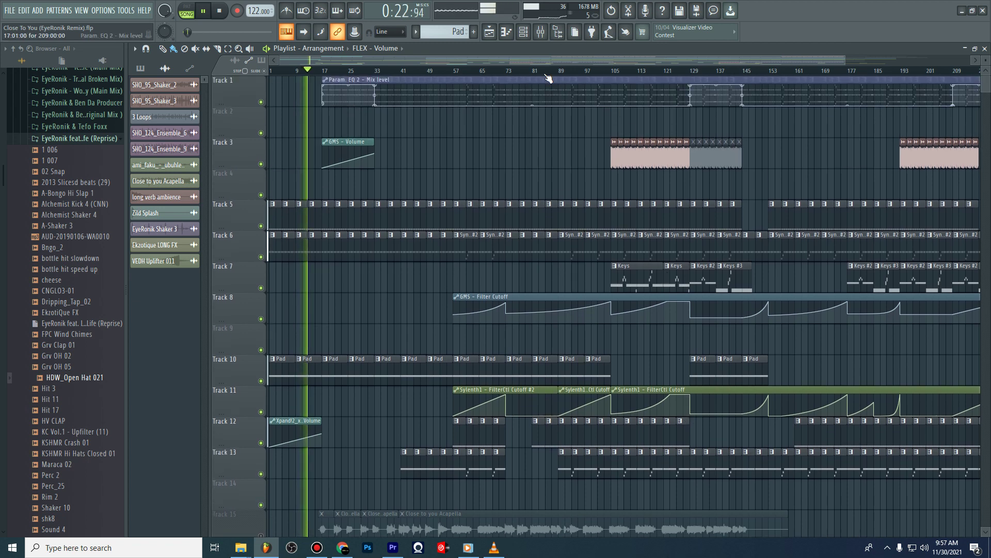
# Inspect the Synth pattern's notes from Track 6 and its T-Force Alpha Plus synth, then return to the playlist.
pyautogui.doubleClick(343, 248)
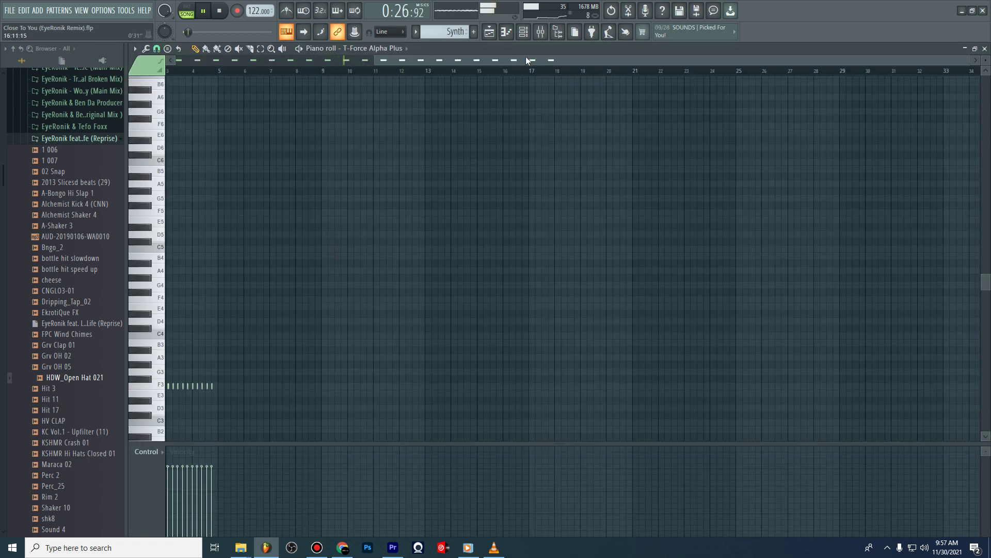
pyautogui.moveTo(526, 57); pyautogui.dragTo(316, 63)
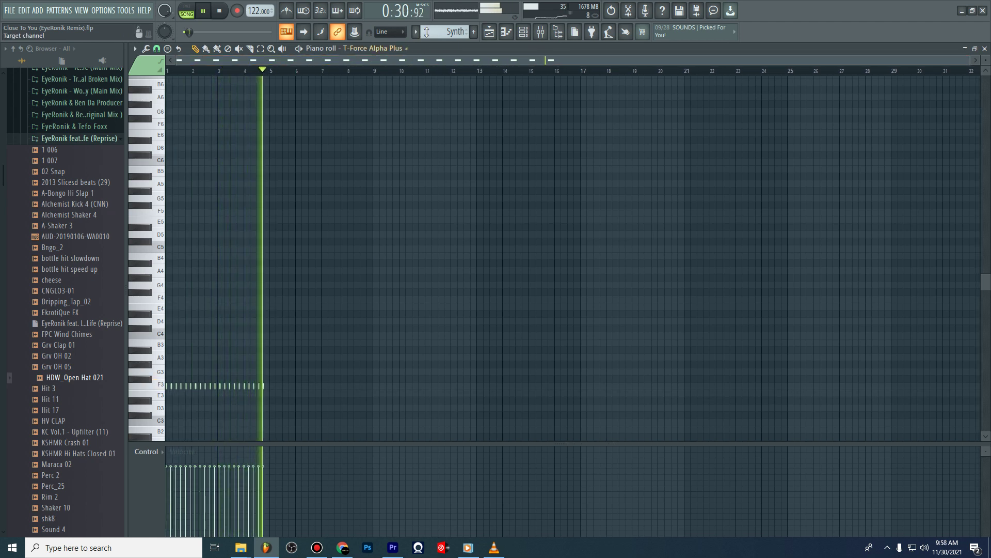
pyautogui.click(527, 34)
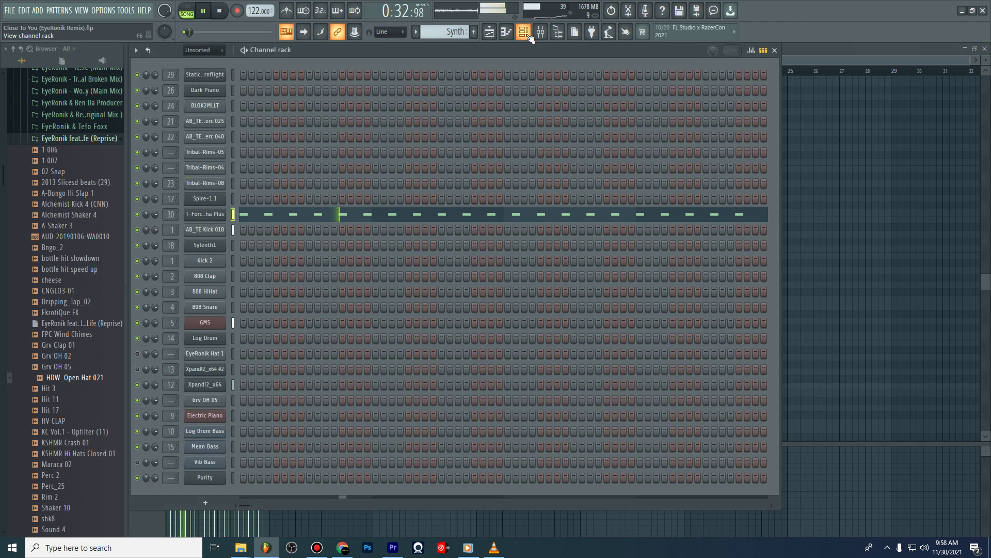
pyautogui.click(491, 33)
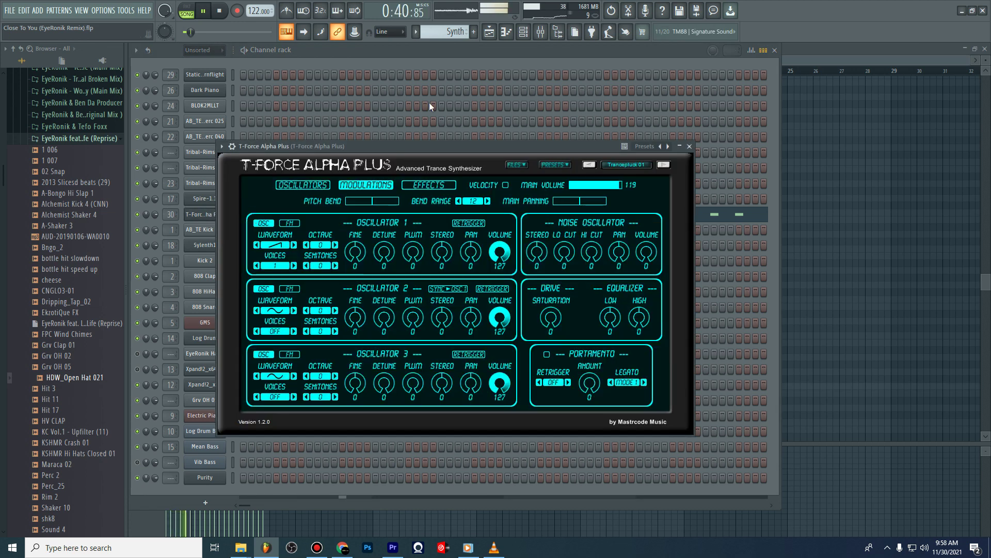
pyautogui.moveTo(476, 5)
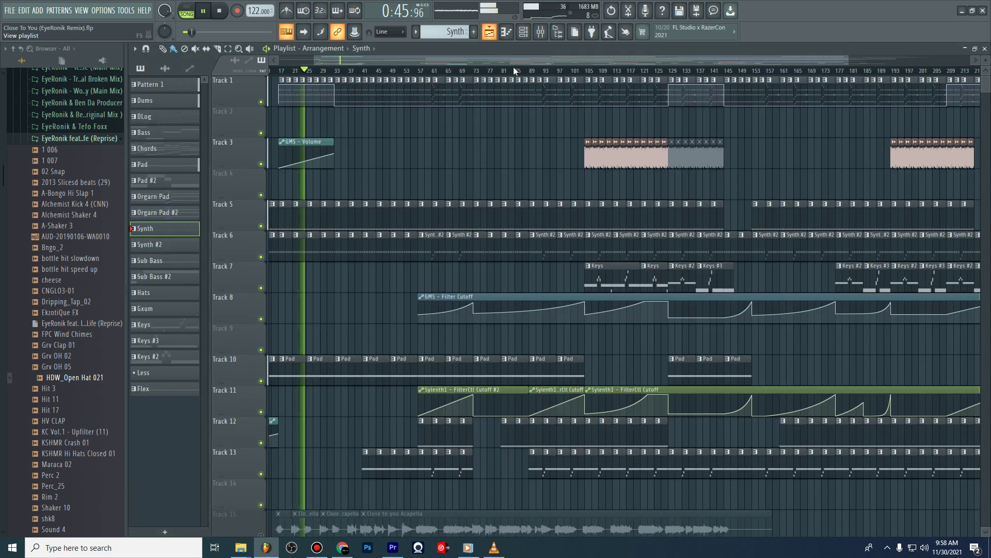
pyautogui.click(507, 32)
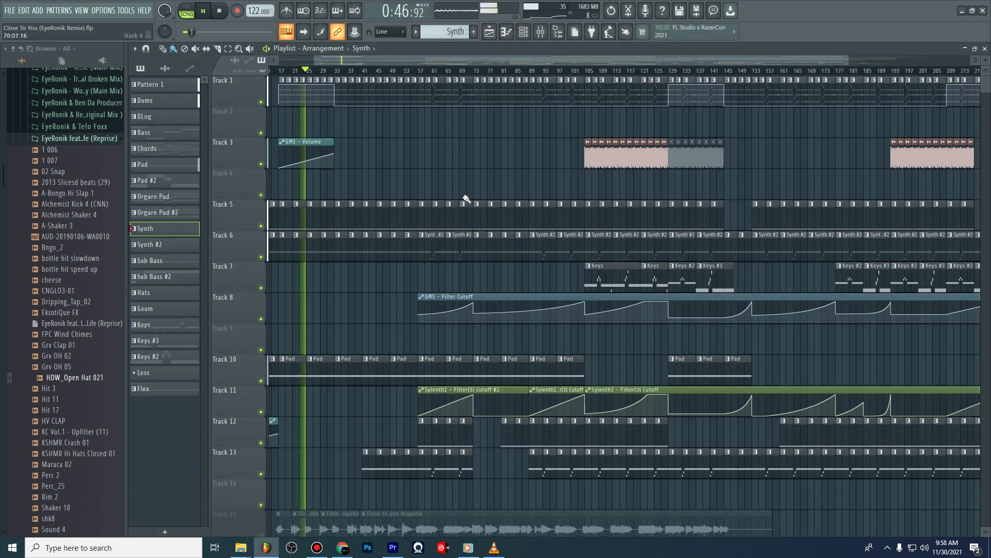
# Open Pattern 1 from Track 1 in the piano roll and examine its GMS notes up close.
pyautogui.doubleClick(393, 101)
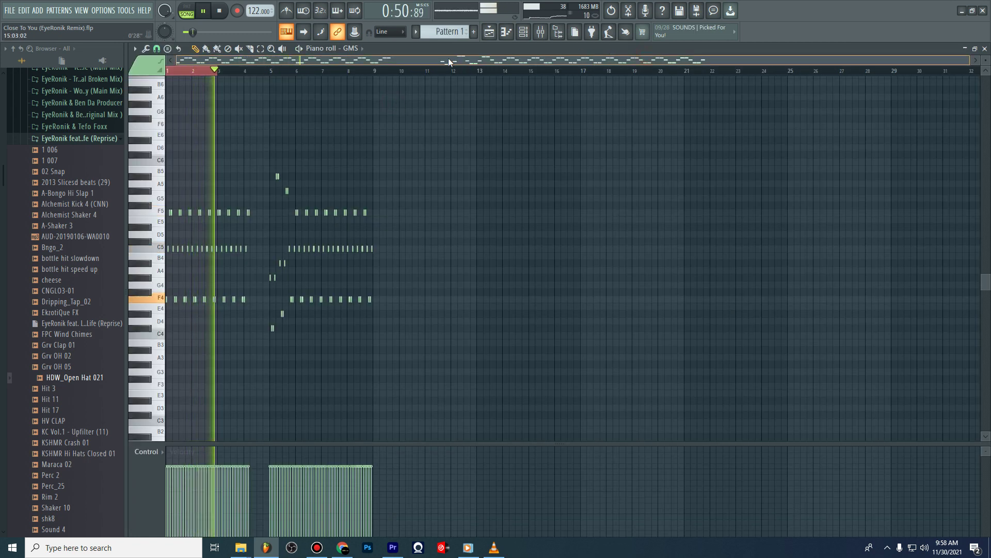
pyautogui.scroll(4, 480, 72)
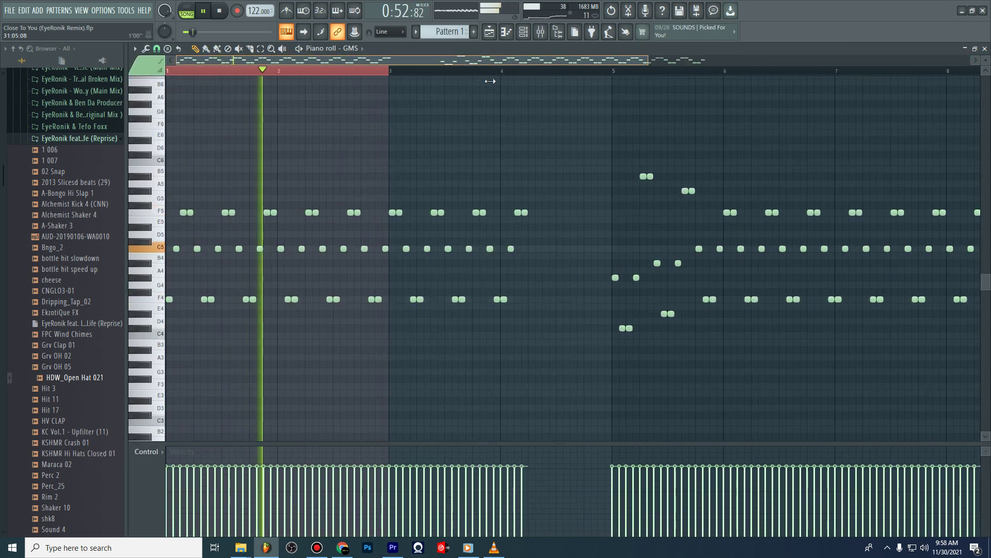
pyautogui.scroll(4, 490, 81)
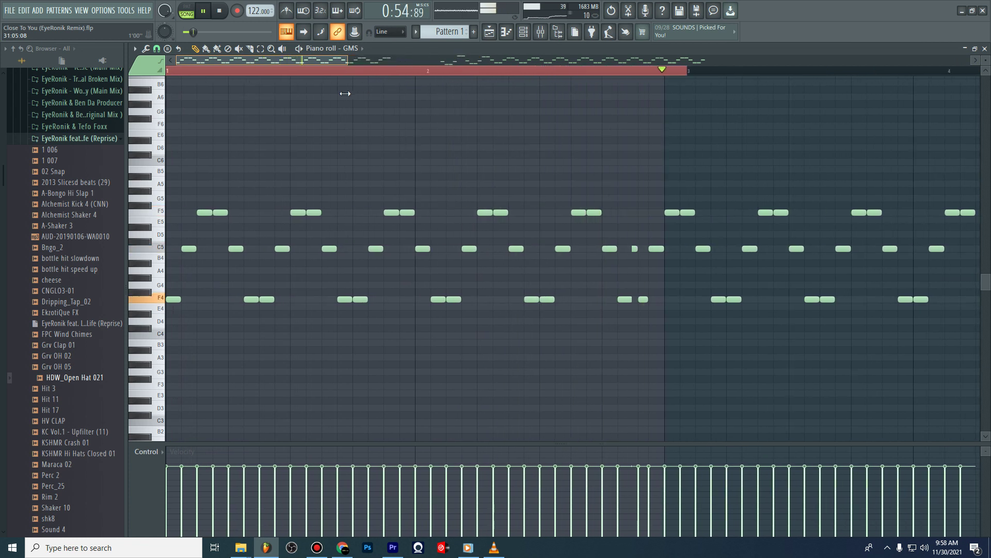
pyautogui.scroll(1, 345, 94)
# Show the GMS synth's settings from the channel rack, then return to the playlist.
pyautogui.press('F6')
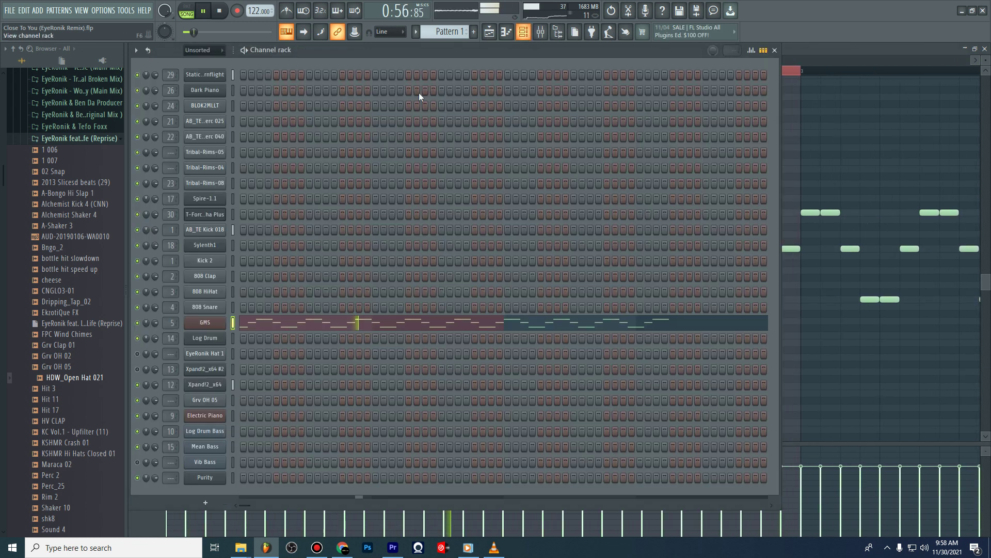
pyautogui.click(210, 326)
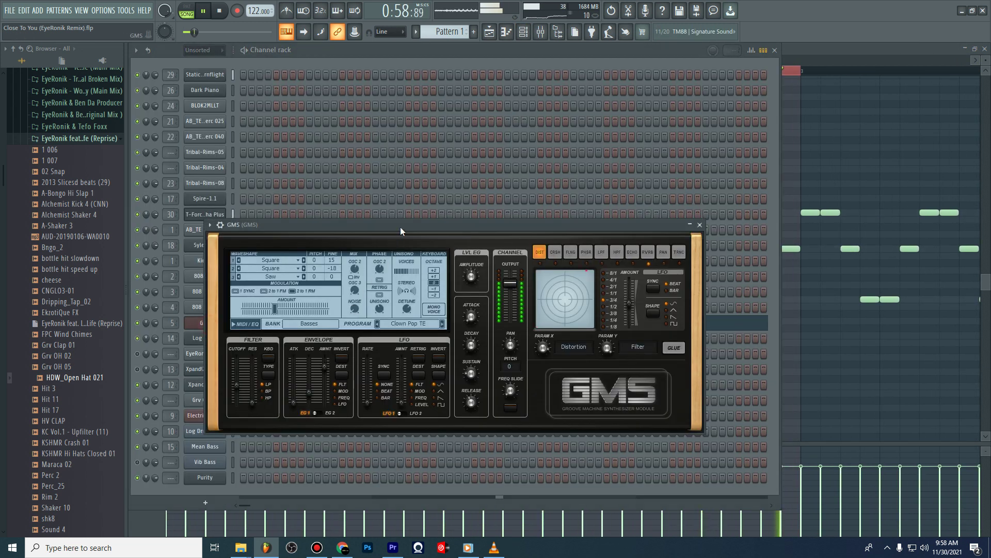
pyautogui.moveTo(409, 225); pyautogui.dragTo(466, 118)
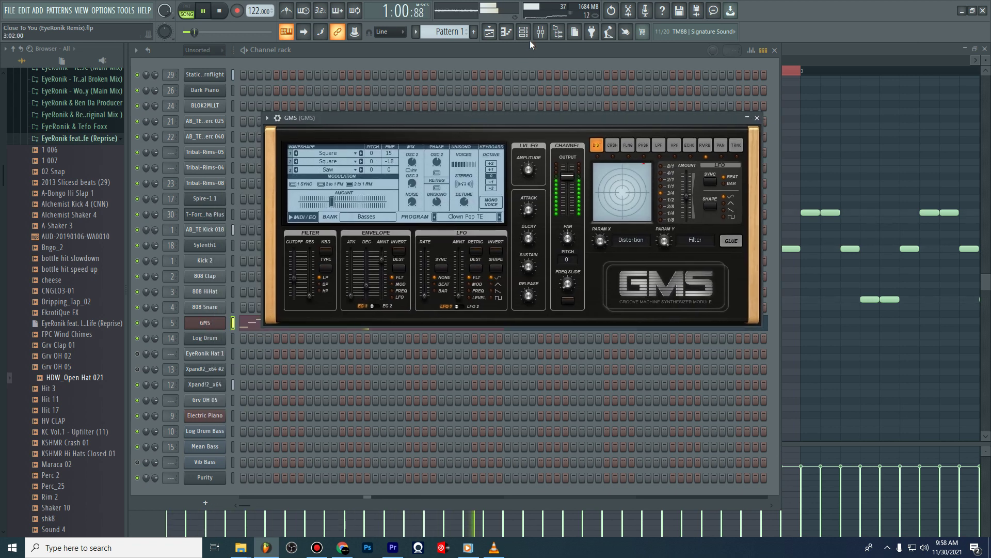
pyautogui.click(541, 32)
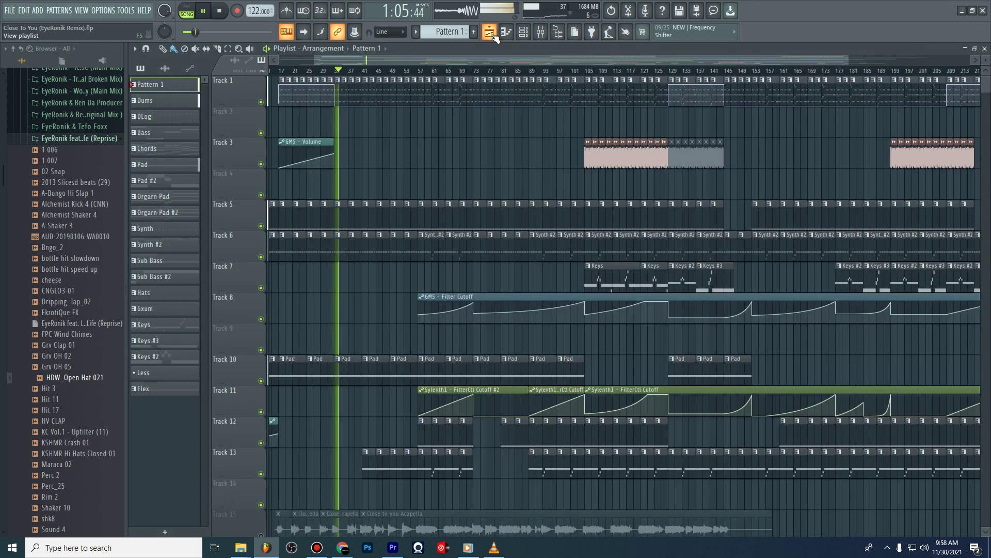
pyautogui.click(489, 32)
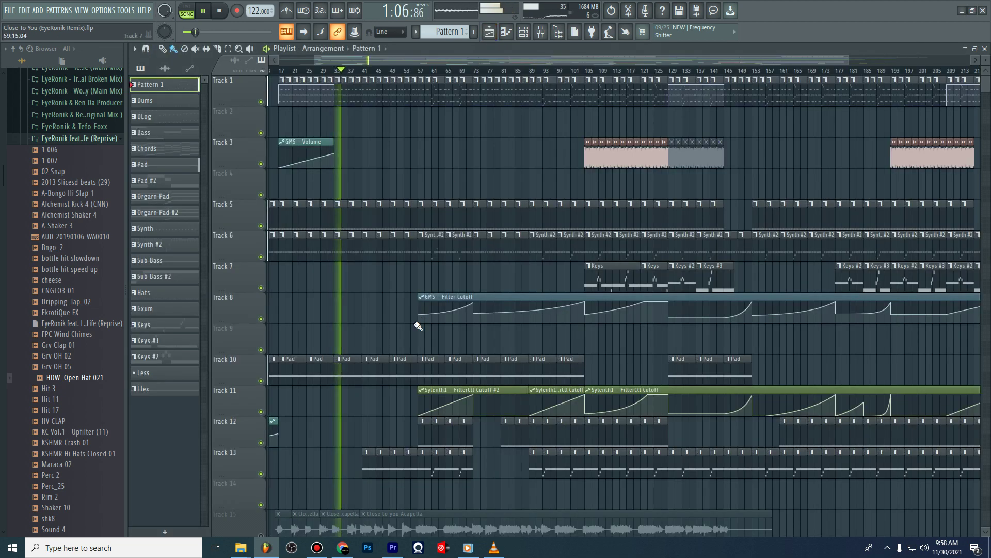
# Inspect the Pad pattern's notes from Track 10 and its Xpand!2 instrument, then return to the playlist.
pyautogui.scroll(-1, 396, 329)
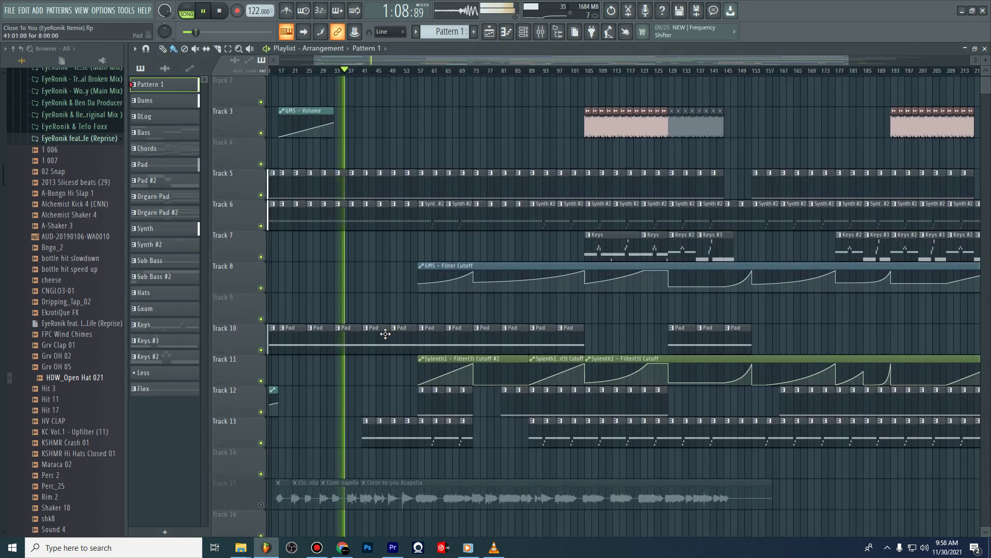
pyautogui.doubleClick(351, 340)
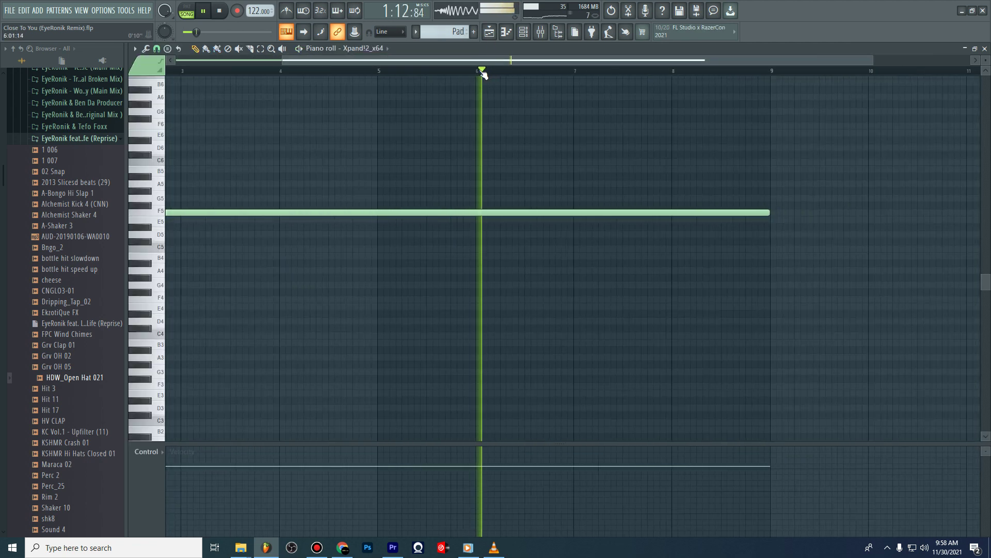
pyautogui.scroll(-3, 483, 72)
pyautogui.click(525, 34)
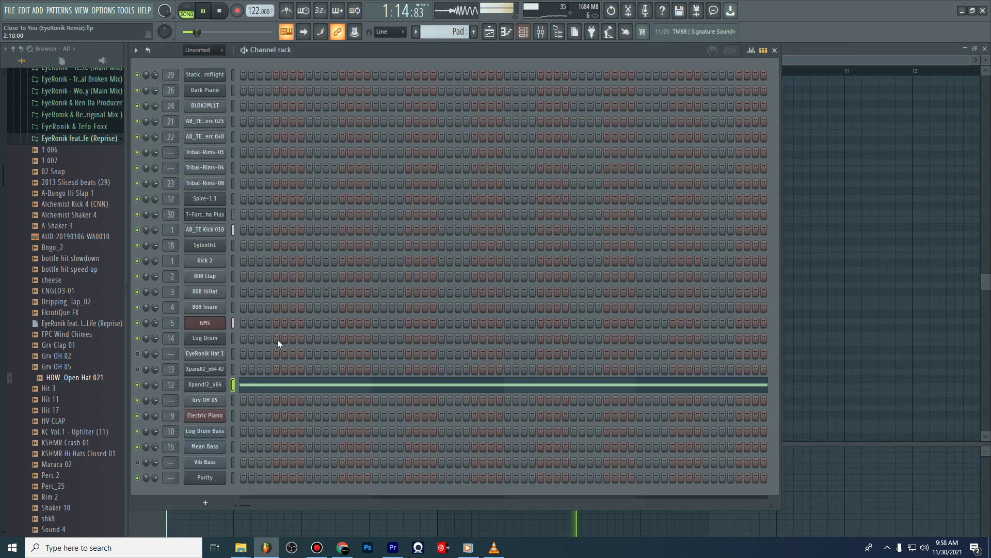
pyautogui.click(215, 385)
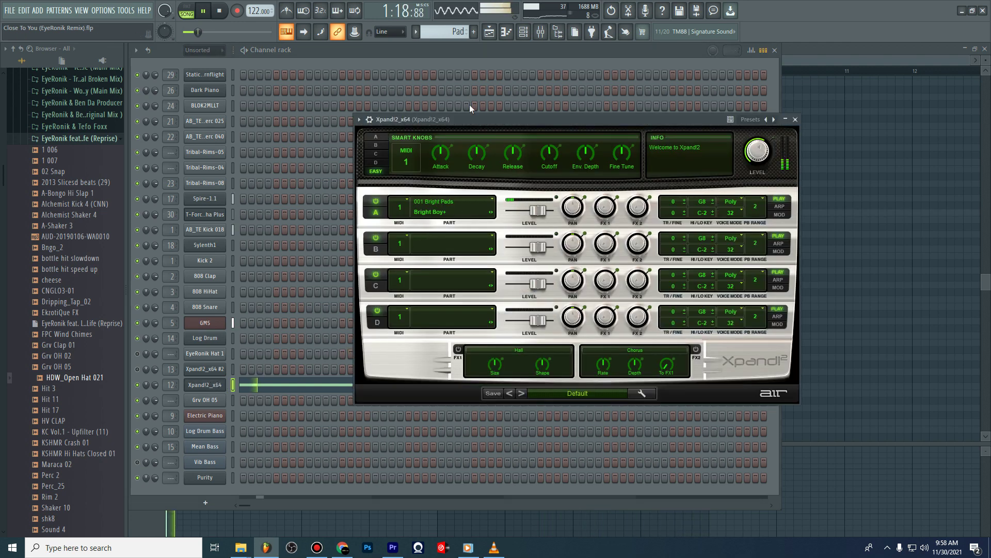
pyautogui.click(490, 33)
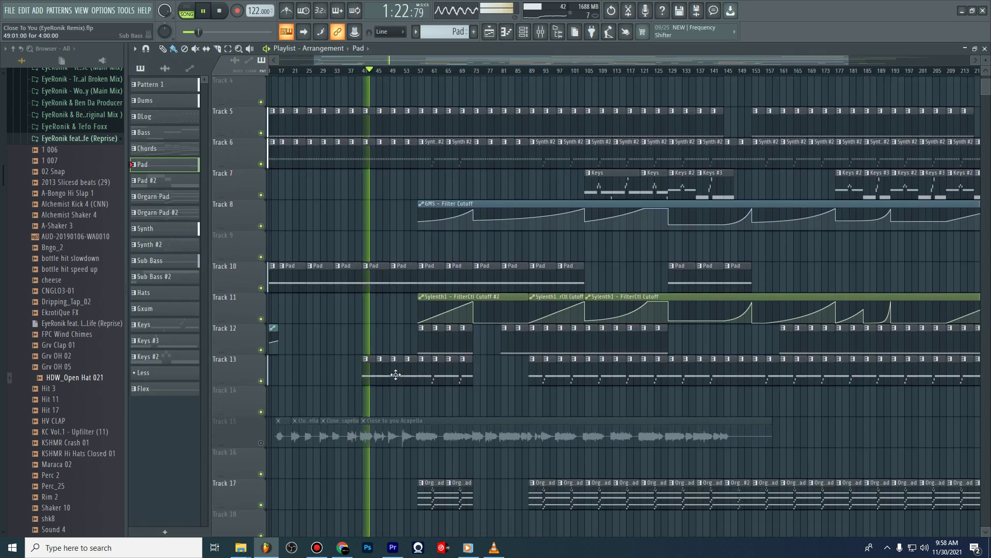
# Open the Sub Bass pattern from Track 13, view its Spire-1.1 synth, and return to the playlist.
pyautogui.doubleClick(396, 377)
pyautogui.click(524, 33)
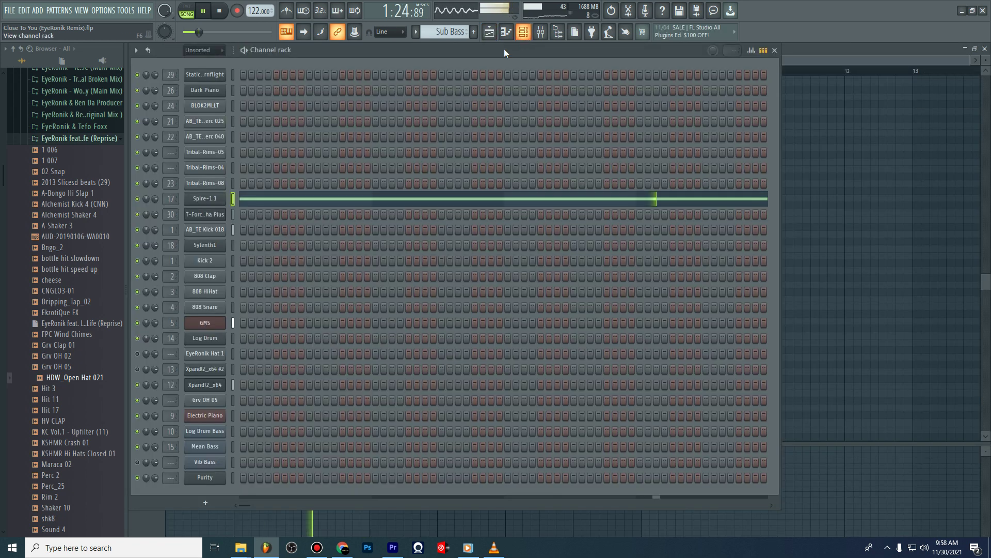
pyautogui.click(205, 203)
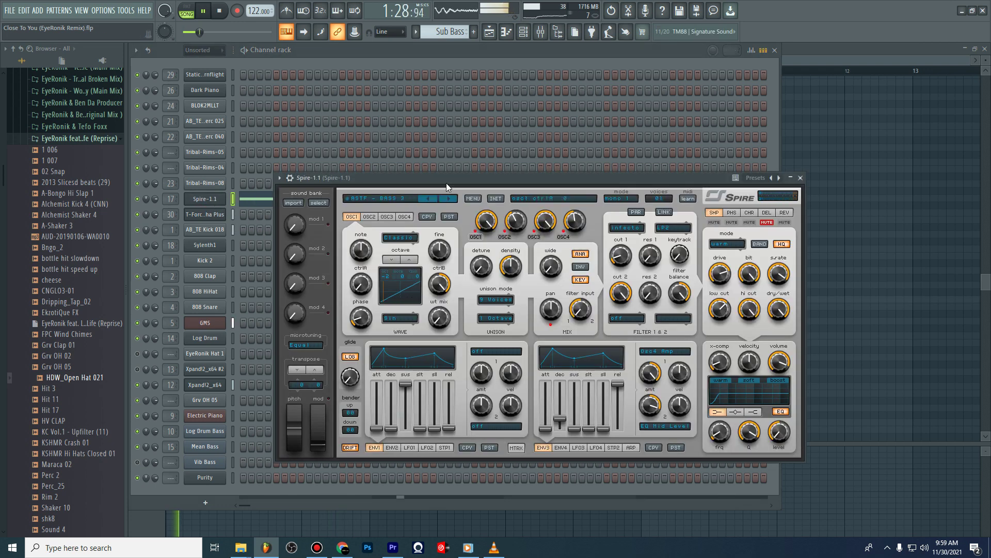
pyautogui.click(489, 33)
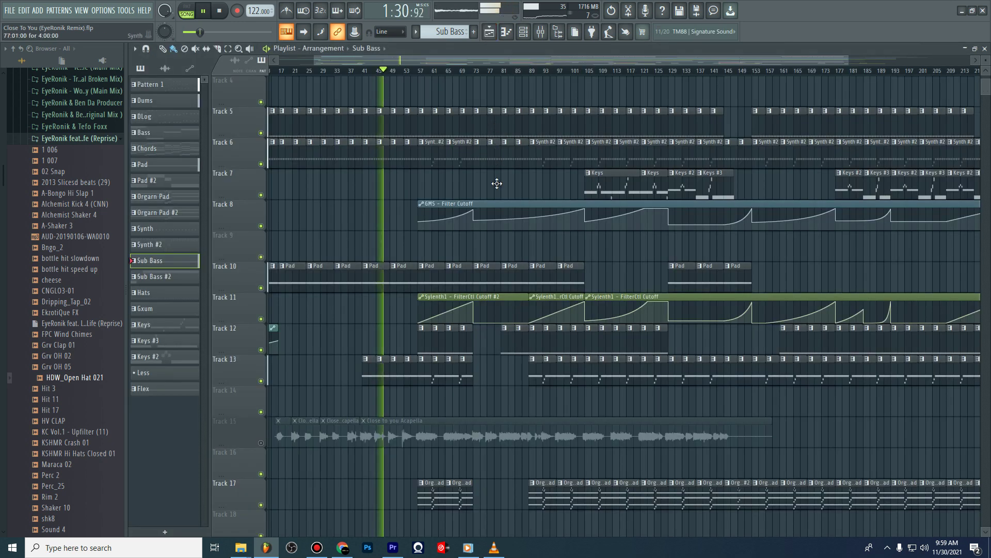
# Look over the whole playlist arrangement, from the first tracks down to the Flex clips on Track 27 and back up.
pyautogui.scroll(3, 496, 183)
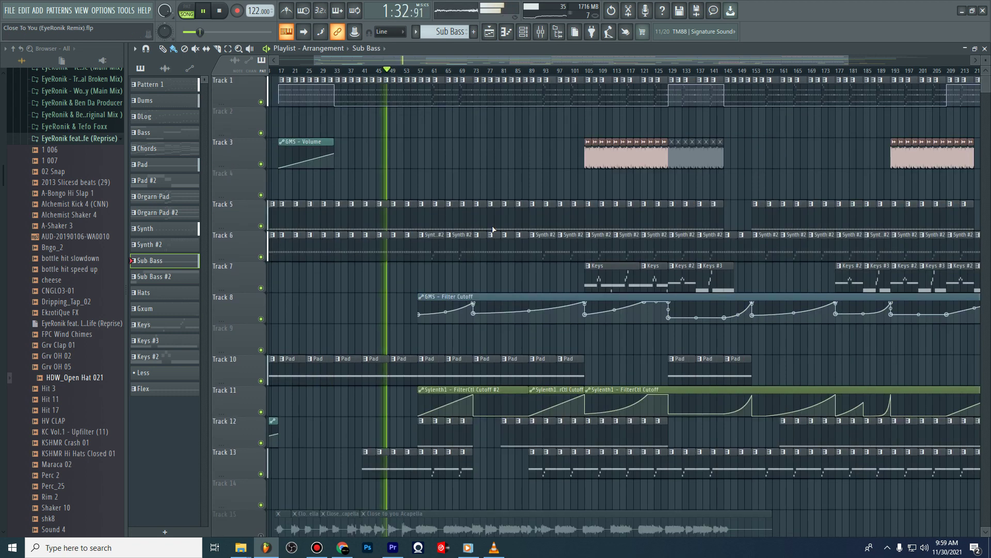
pyautogui.scroll(-12, 493, 229)
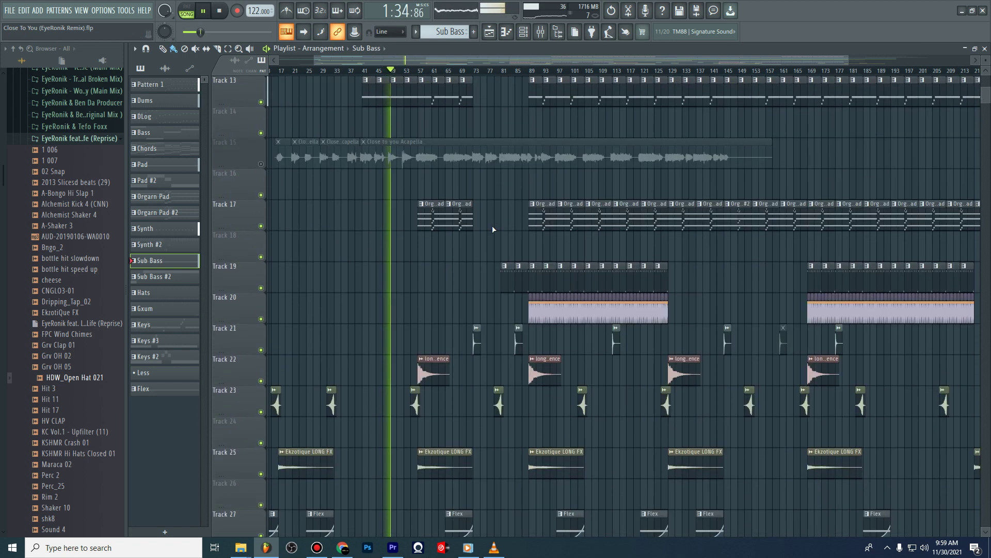
pyautogui.scroll(-3, 493, 229)
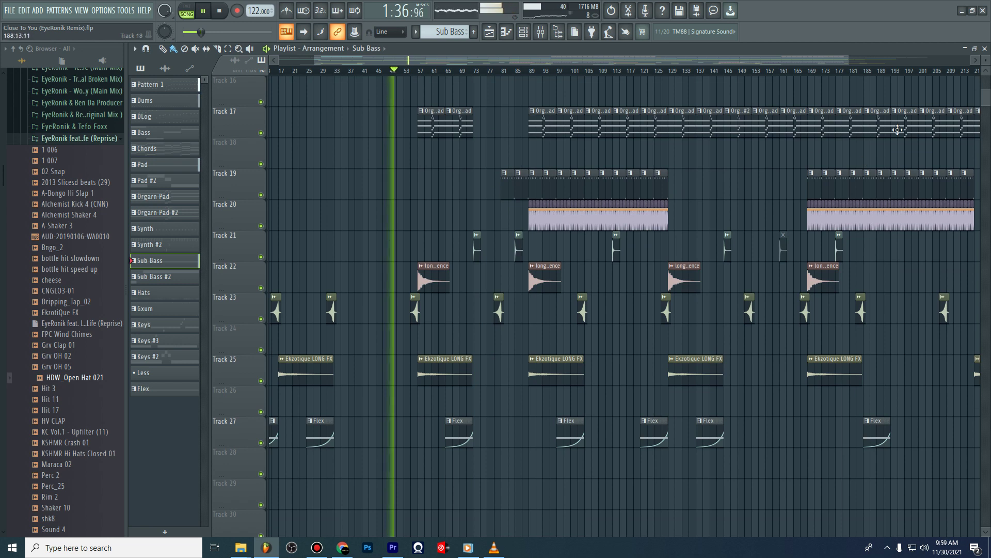
pyautogui.click(986, 71)
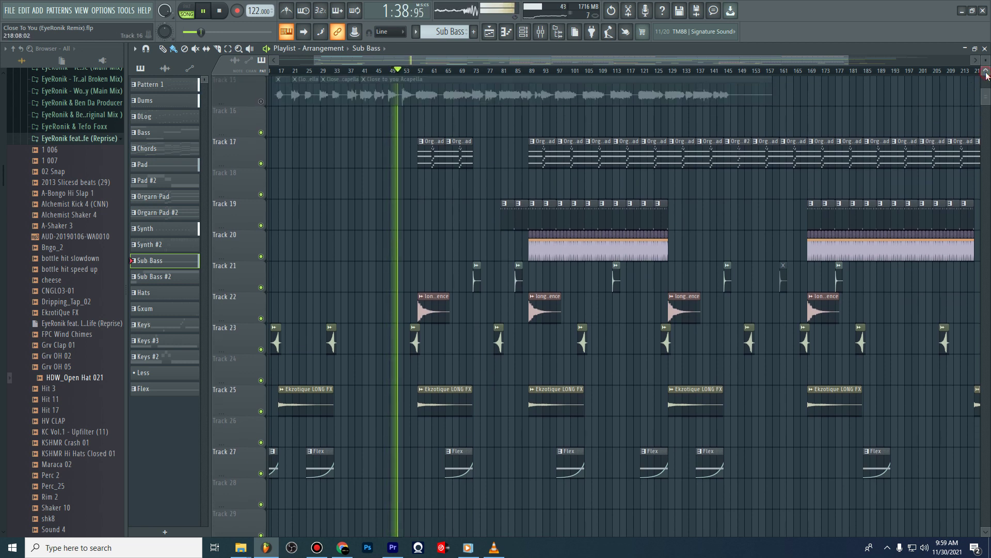
pyautogui.click(986, 71)
pyautogui.click(987, 71)
pyautogui.click(987, 70)
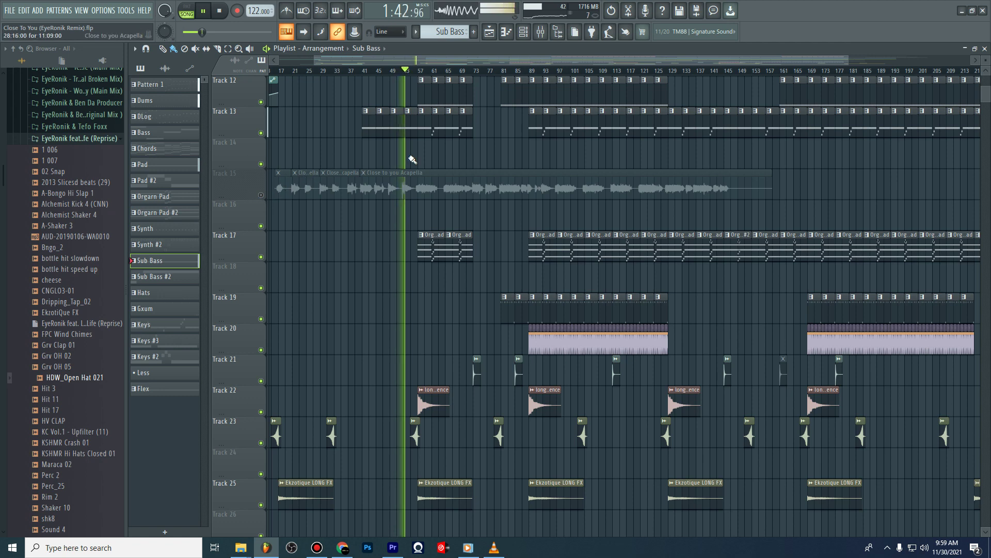
pyautogui.click(986, 71)
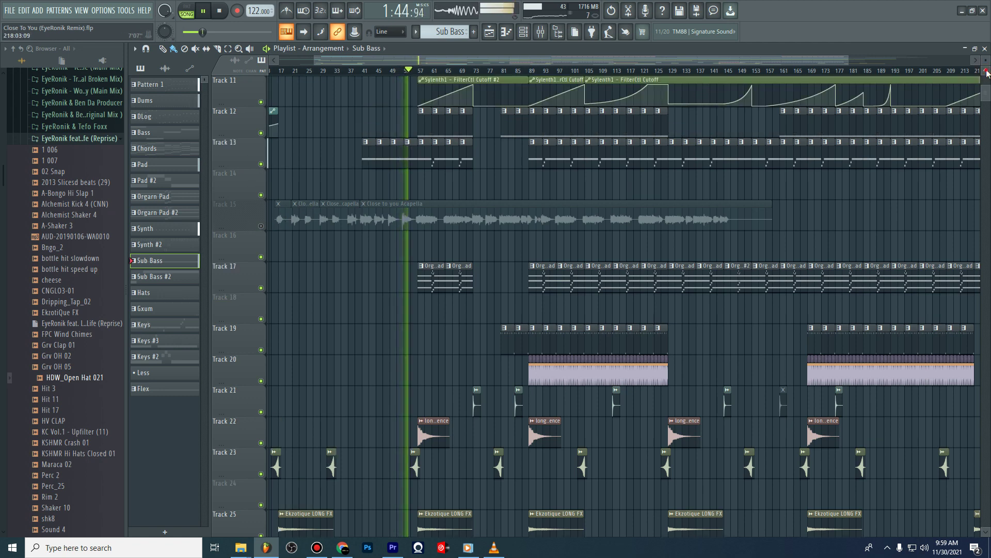
pyautogui.click(986, 70)
pyautogui.click(986, 71)
pyautogui.click(987, 71)
pyautogui.click(987, 70)
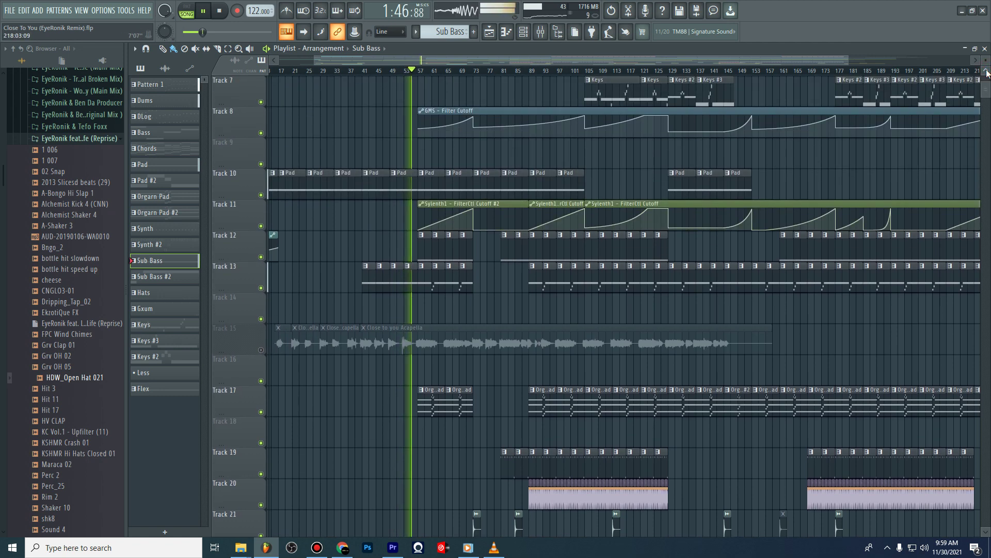
pyautogui.click(986, 71)
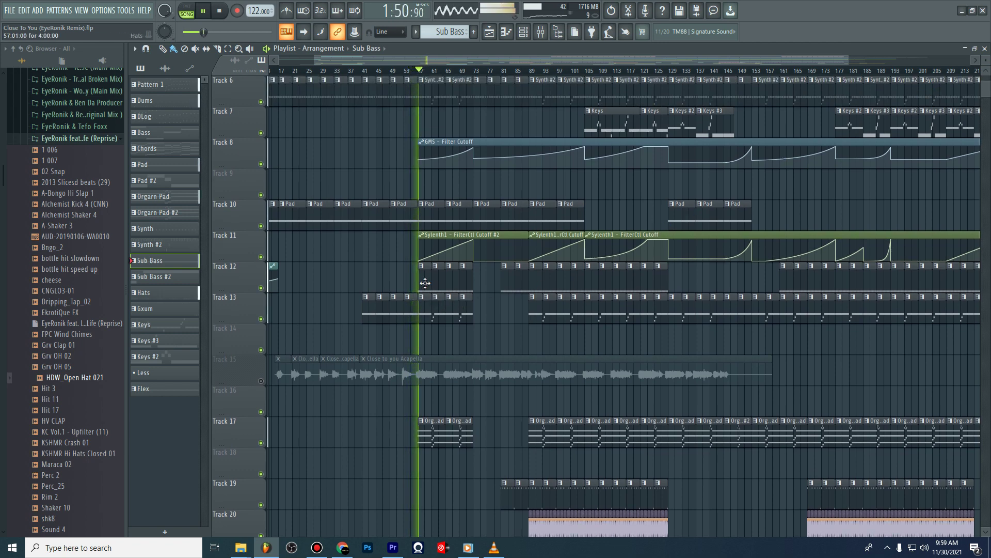
# Inspect the Hats pattern from Track 12 in the piano roll and channel rack, then return to the playlist.
pyautogui.doubleClick(421, 283)
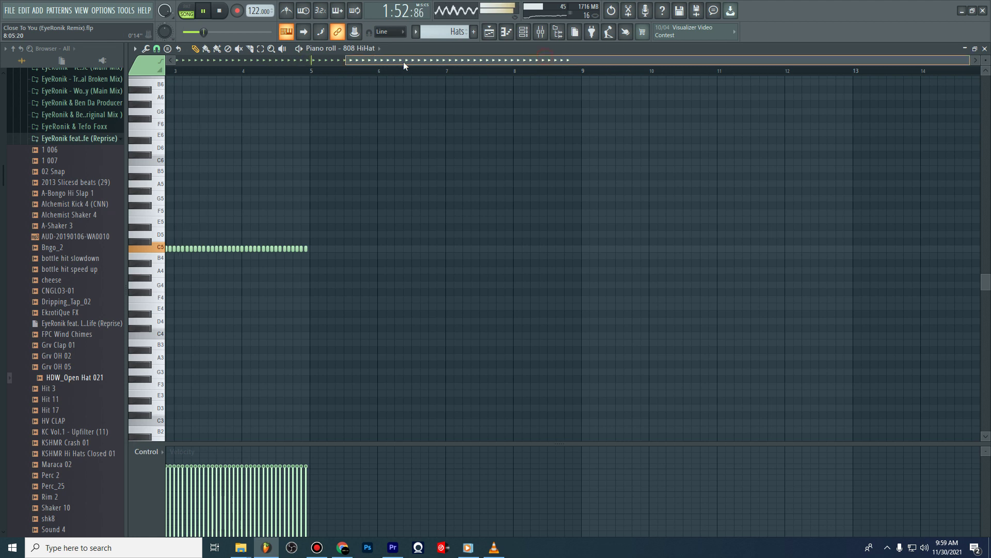
pyautogui.click(524, 33)
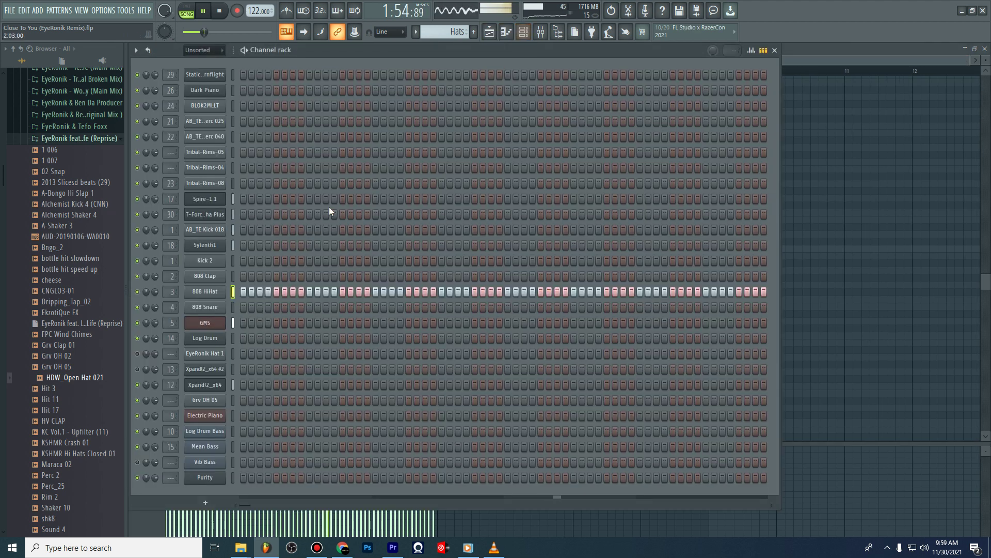
pyautogui.click(490, 33)
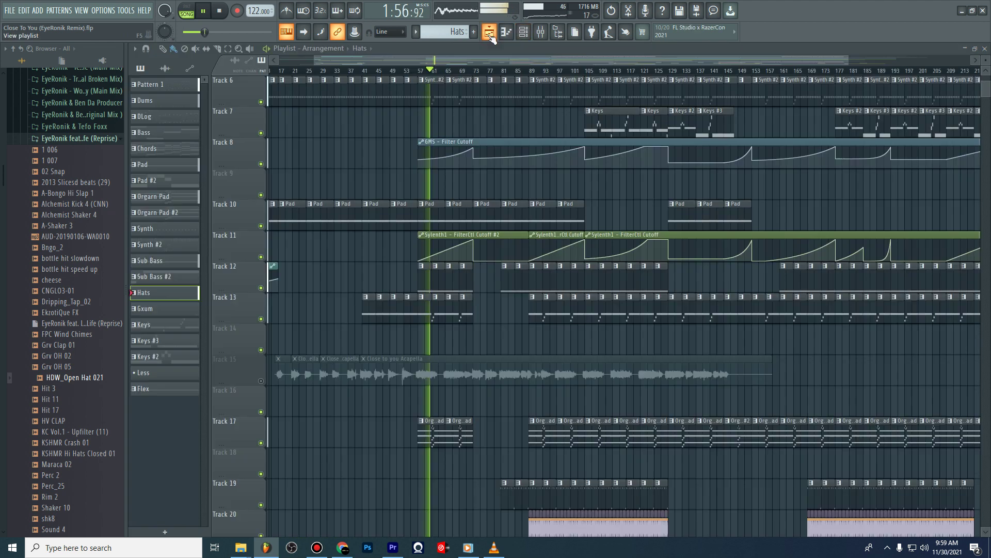
# Inspect the Orgarn Pad pattern's notes from Track 17 in the Sylenth1 piano roll, and return to the playlist.
pyautogui.scroll(-3, 463, 346)
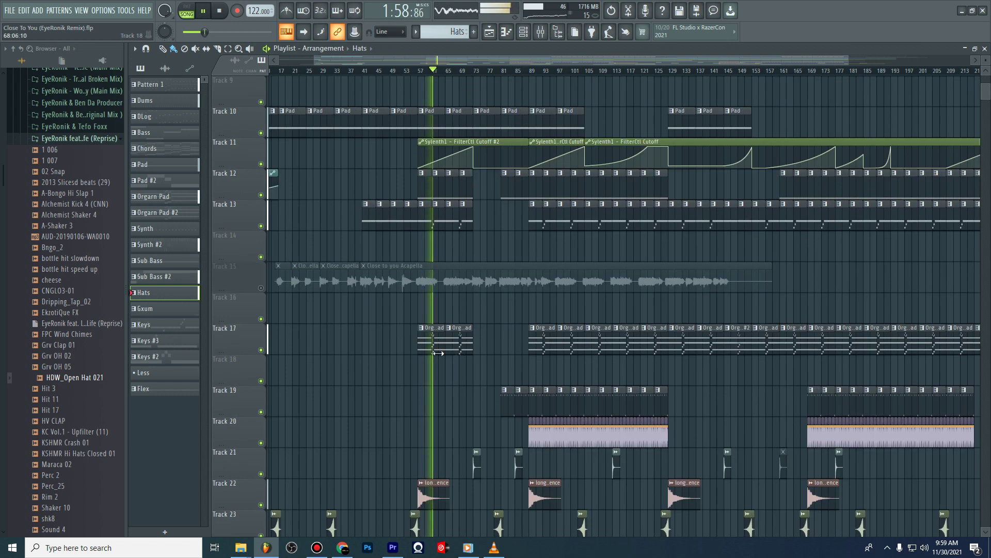
pyautogui.doubleClick(435, 344)
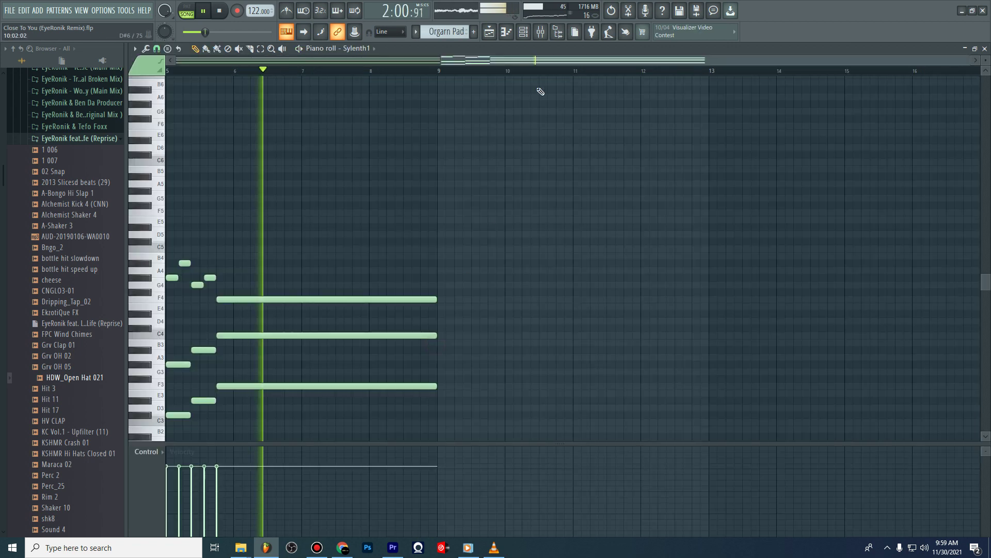
pyautogui.moveTo(404, 60); pyautogui.dragTo(219, 62)
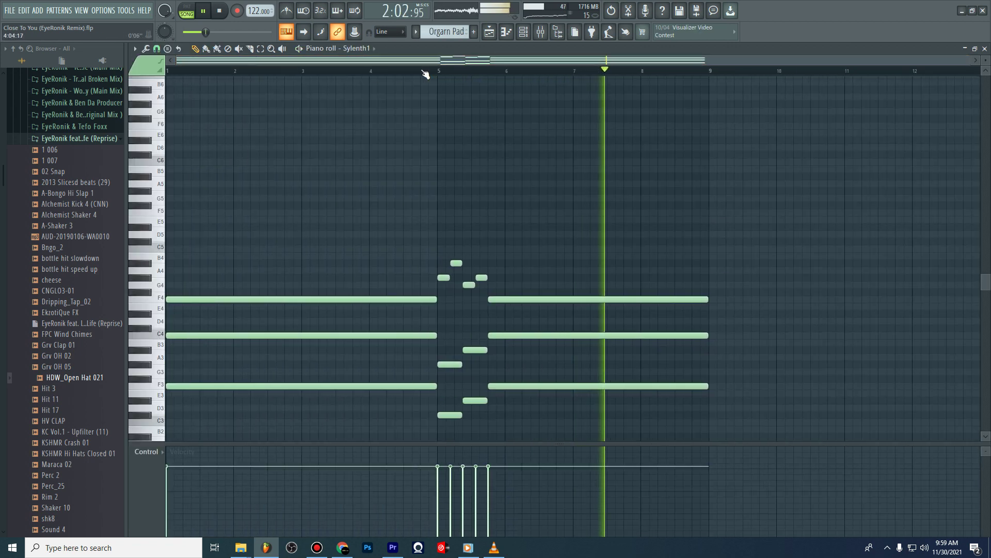
pyautogui.scroll(2, 443, 73)
pyautogui.scroll(1, 443, 74)
pyautogui.scroll(-3, 556, 199)
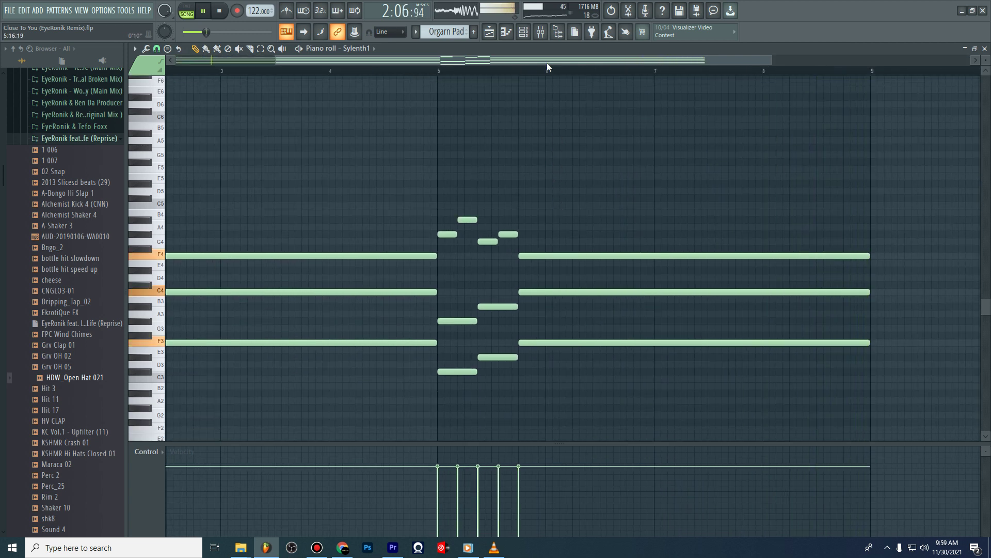
pyautogui.moveTo(547, 65); pyautogui.dragTo(519, 61)
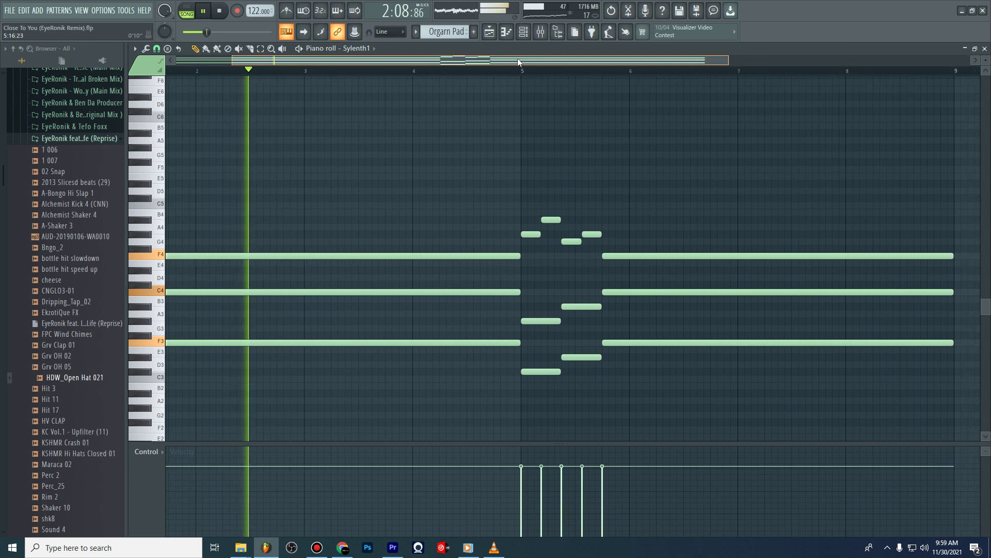
pyautogui.scroll(-1, 519, 61)
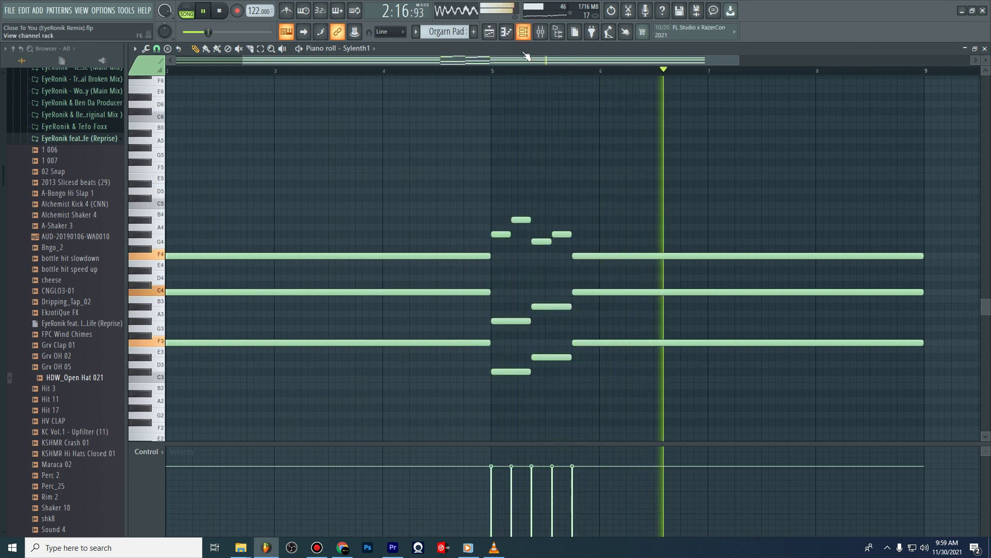
pyautogui.press('F6')
pyautogui.click(495, 36)
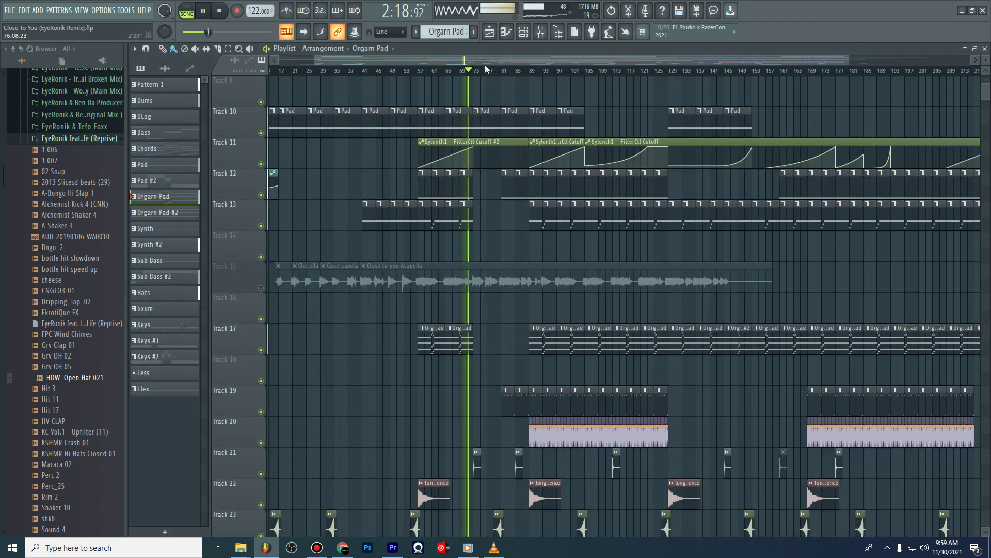
# Inspect the Gxum pattern from Track 19 in the BLOK2MLLT piano roll and the channel rack, and return to the playlist.
pyautogui.scroll(6, 471, 318)
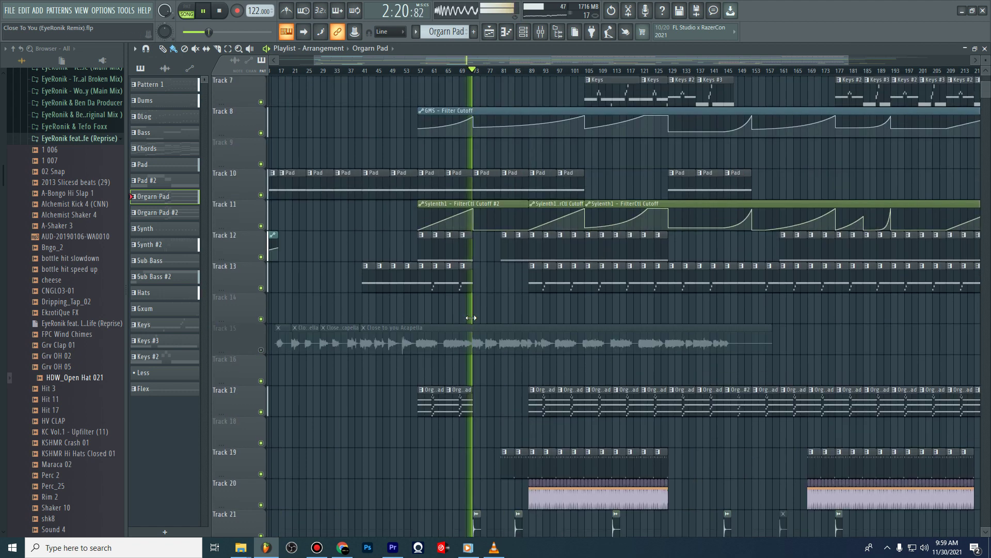
pyautogui.scroll(1, 471, 318)
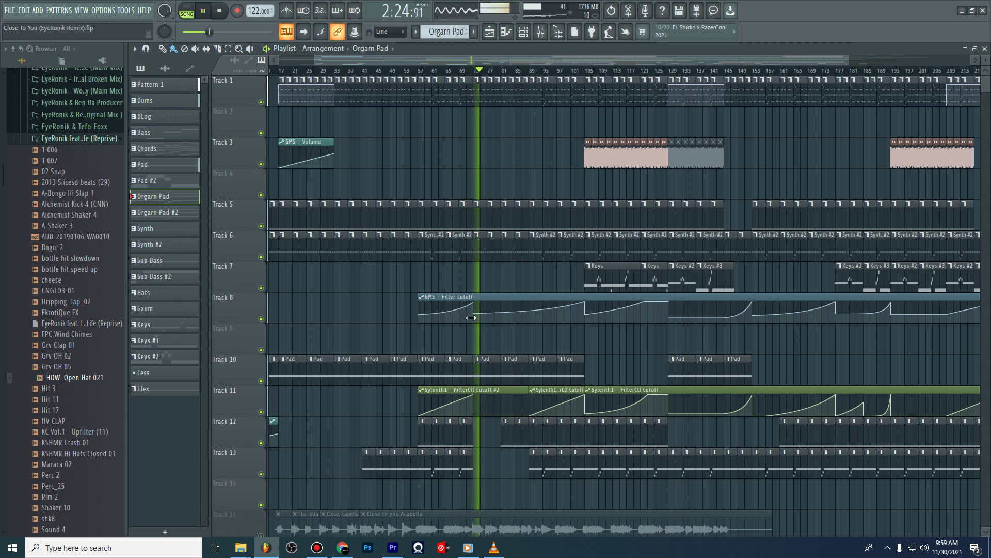
pyautogui.scroll(-9, 471, 318)
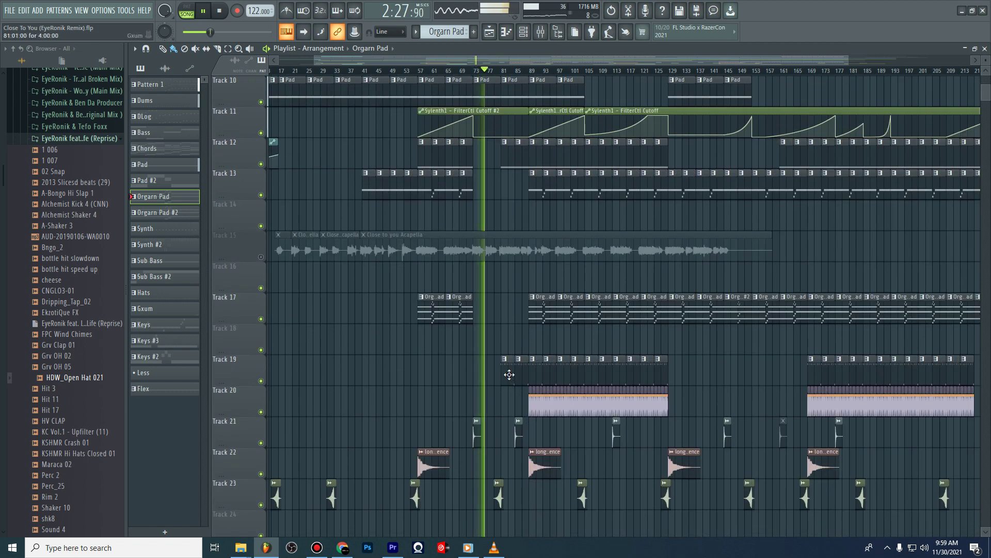
pyautogui.doubleClick(509, 374)
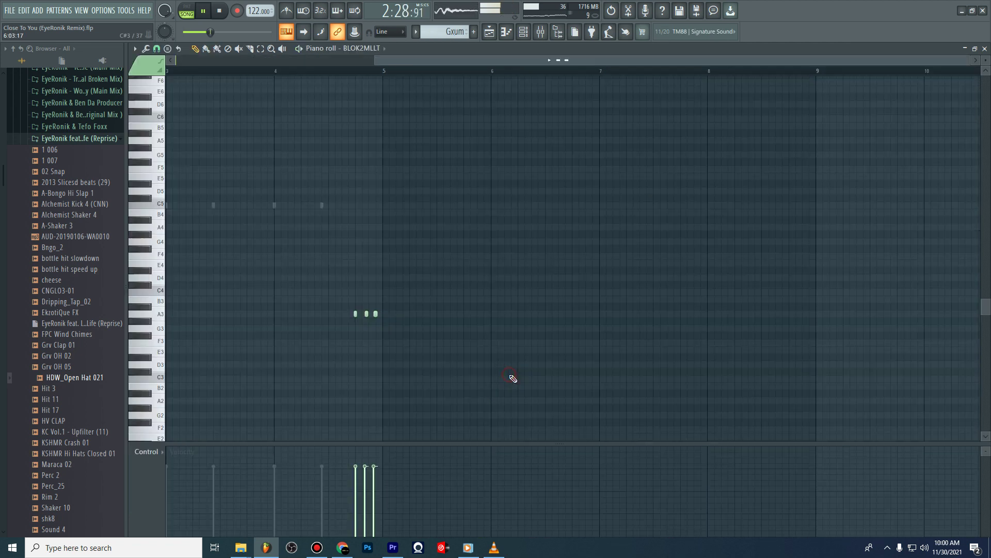
pyautogui.moveTo(595, 59); pyautogui.dragTo(321, 58)
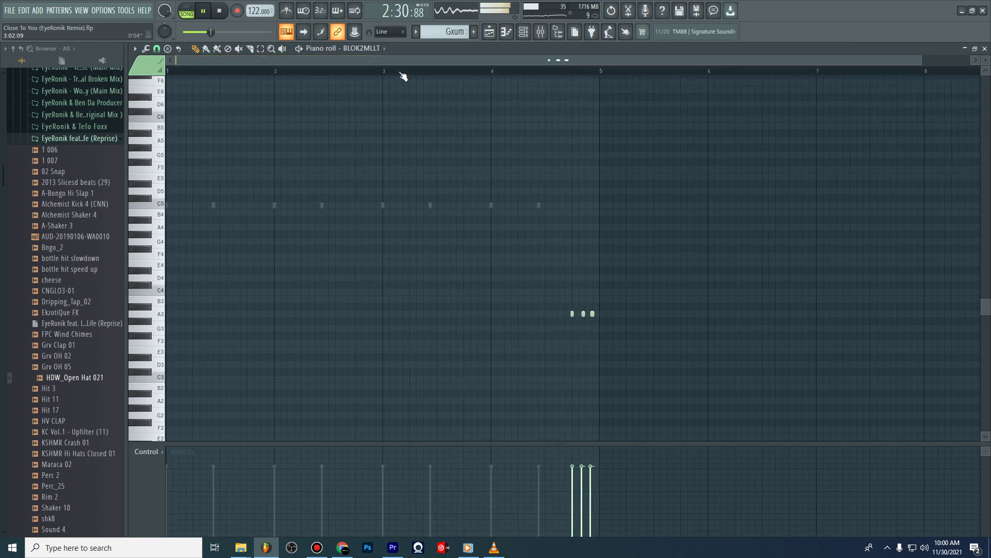
pyautogui.scroll(-1, 404, 76)
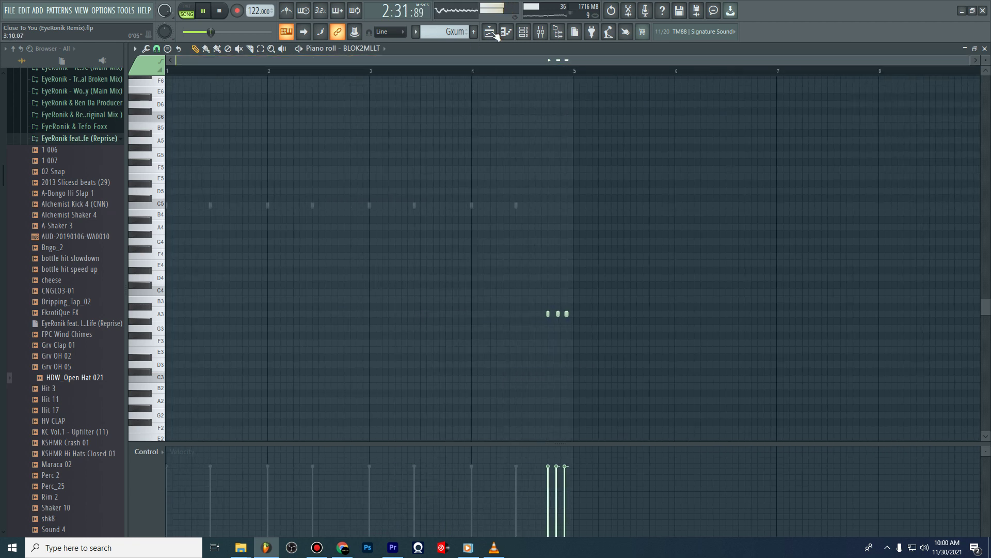
pyautogui.click(524, 32)
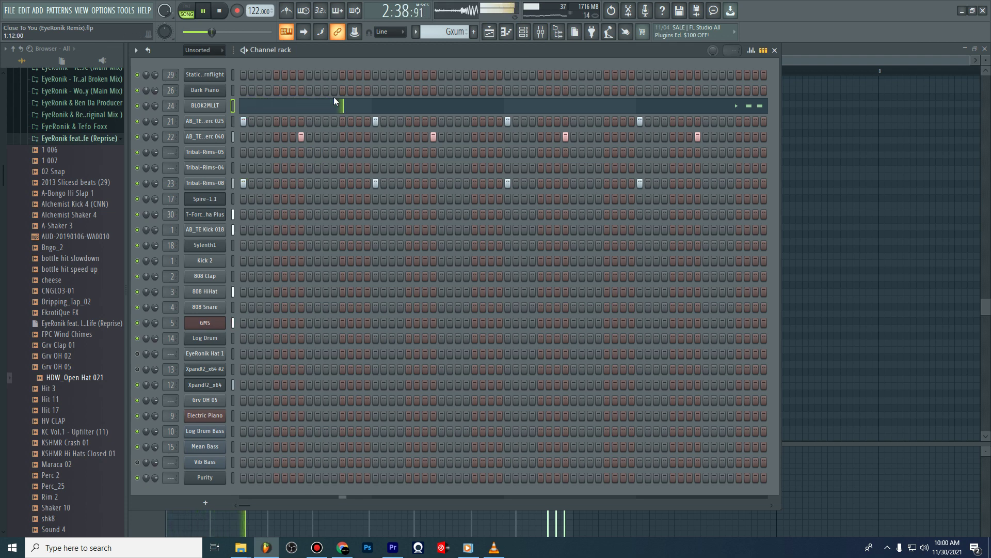
pyautogui.click(371, 107)
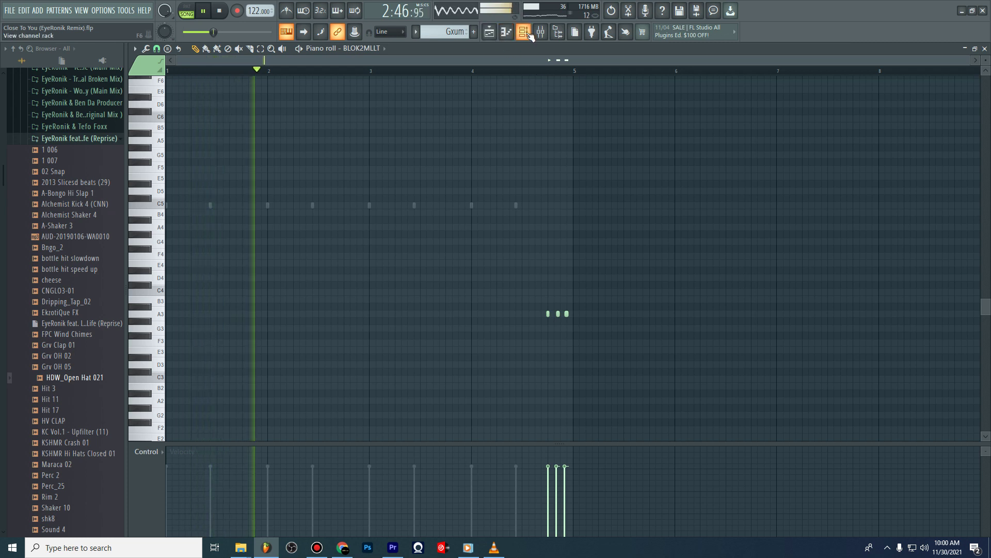
pyautogui.press('F5')
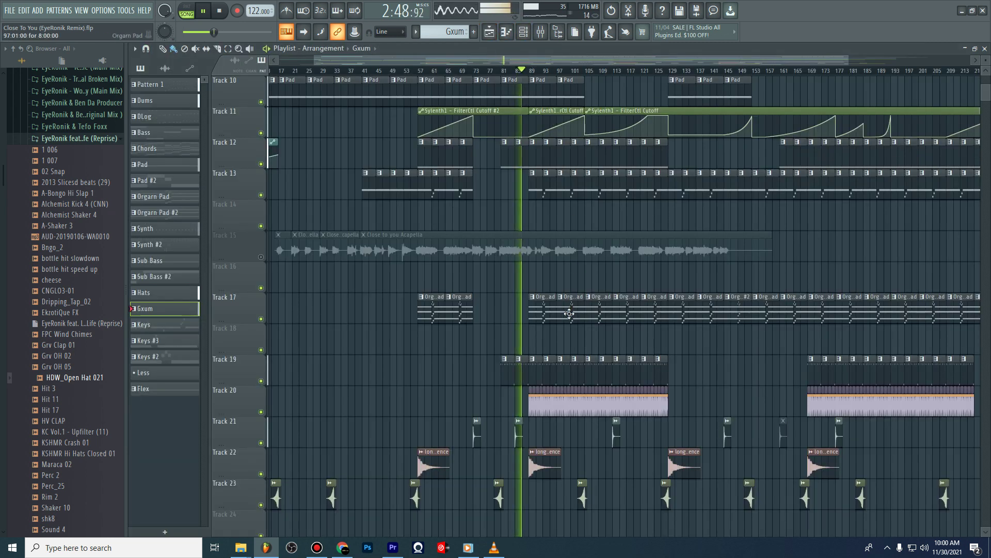
# Unmute the Close to you Acapella on Track 15 to hear it with the arrangement, and mute it again.
pyautogui.scroll(-4, 562, 399)
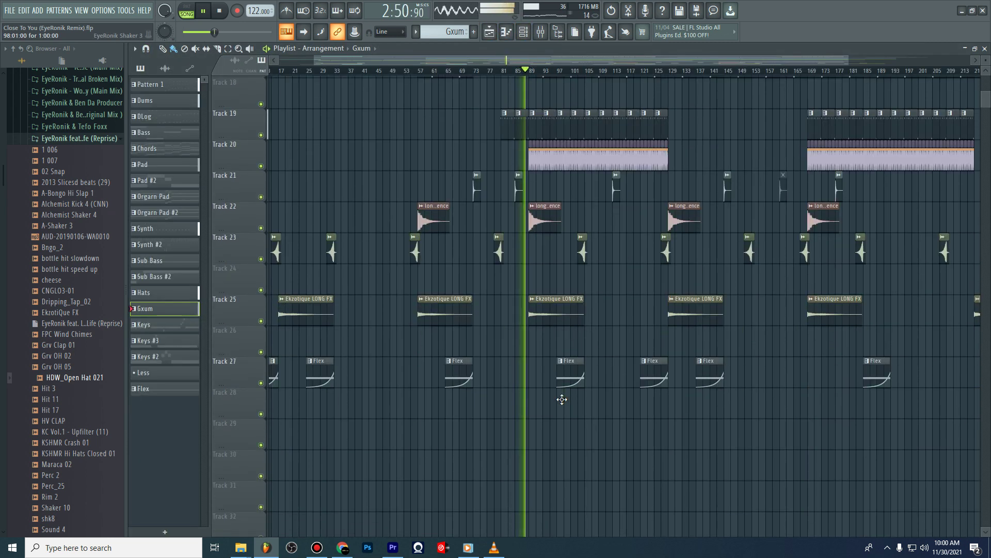
pyautogui.scroll(6, 561, 400)
pyautogui.scroll(1, 562, 399)
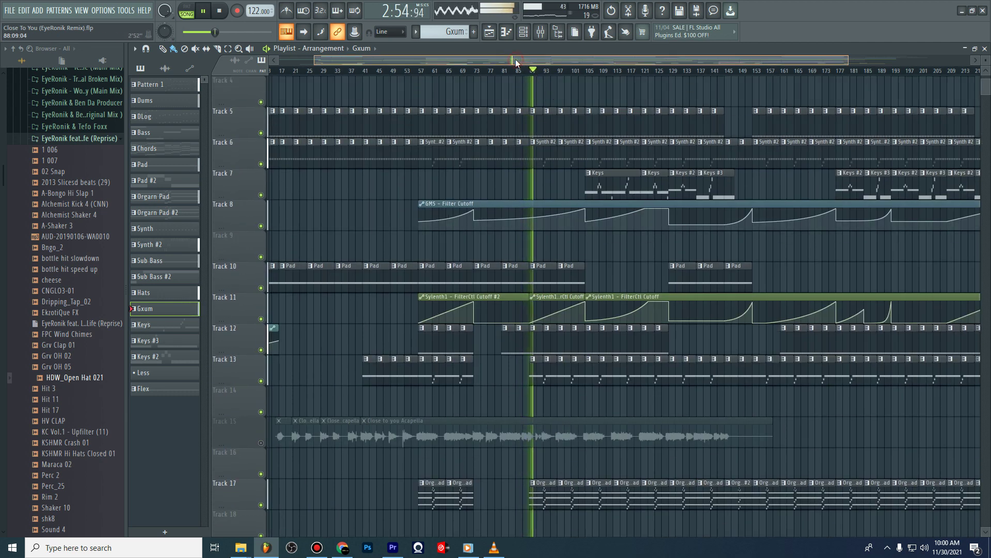
pyautogui.moveTo(516, 61); pyautogui.dragTo(548, 58)
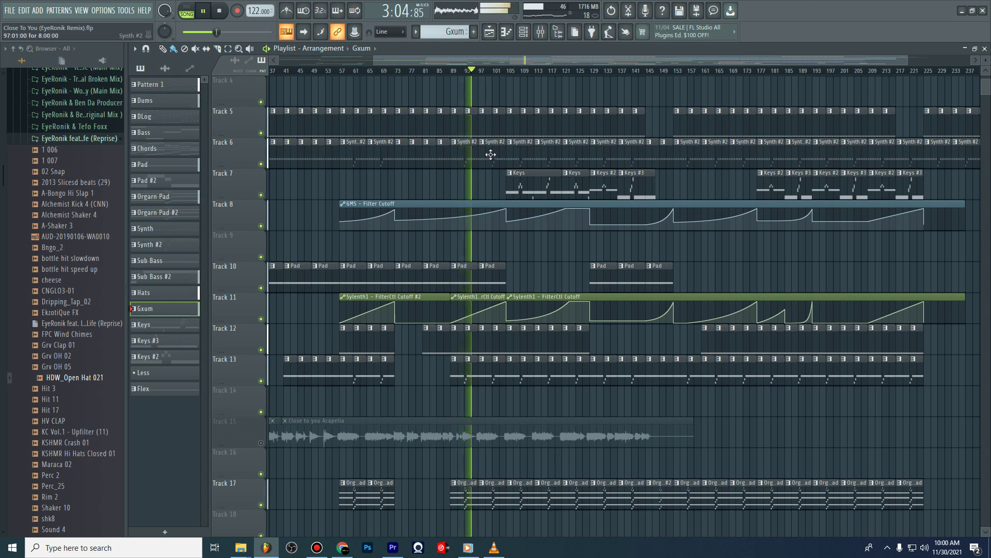
pyautogui.moveTo(499, 58); pyautogui.dragTo(535, 57)
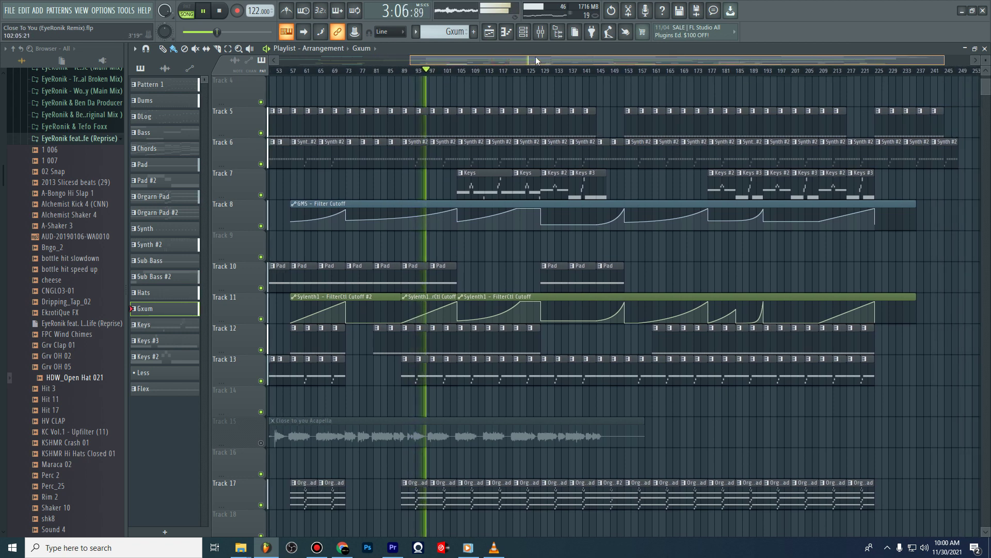
pyautogui.click(261, 442)
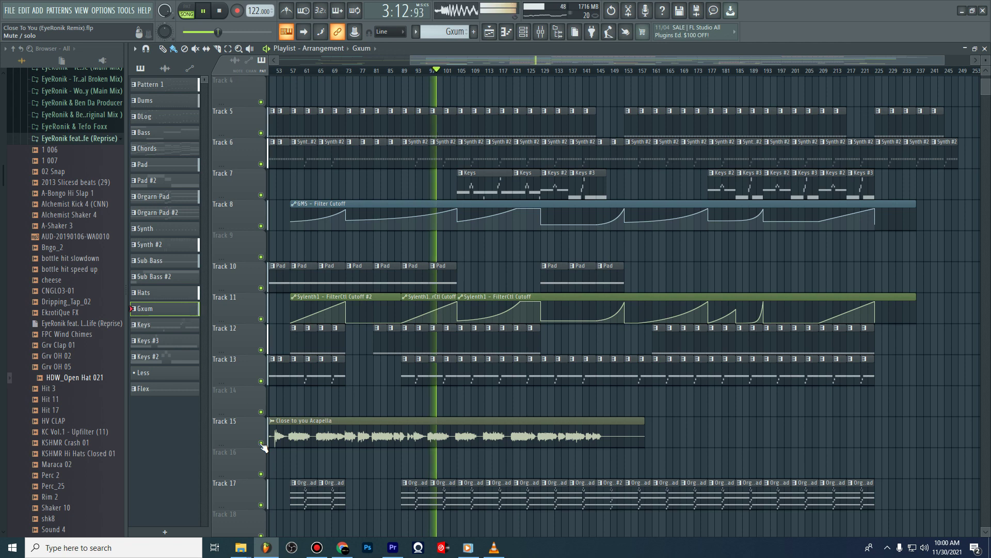
pyautogui.scroll(-2, 261, 150)
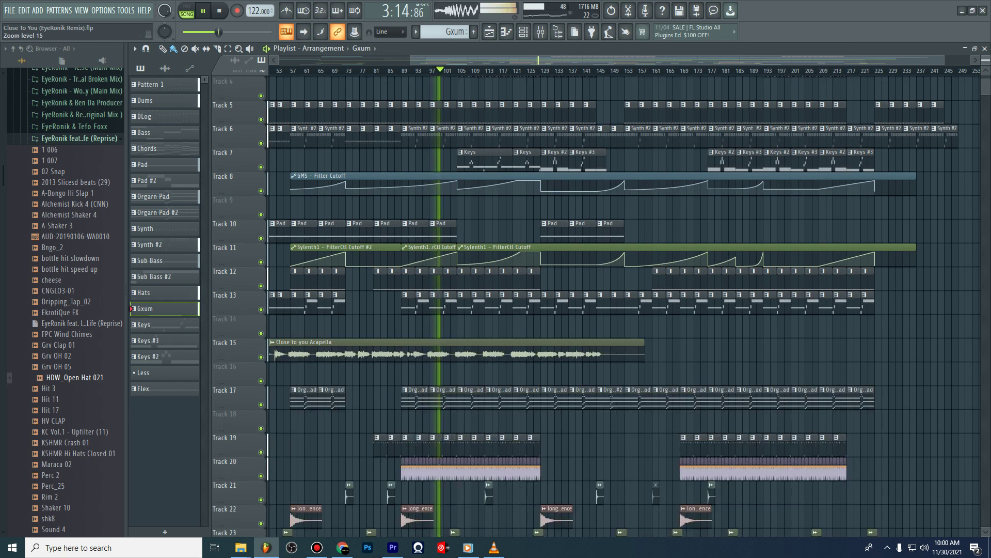
pyautogui.click(260, 356)
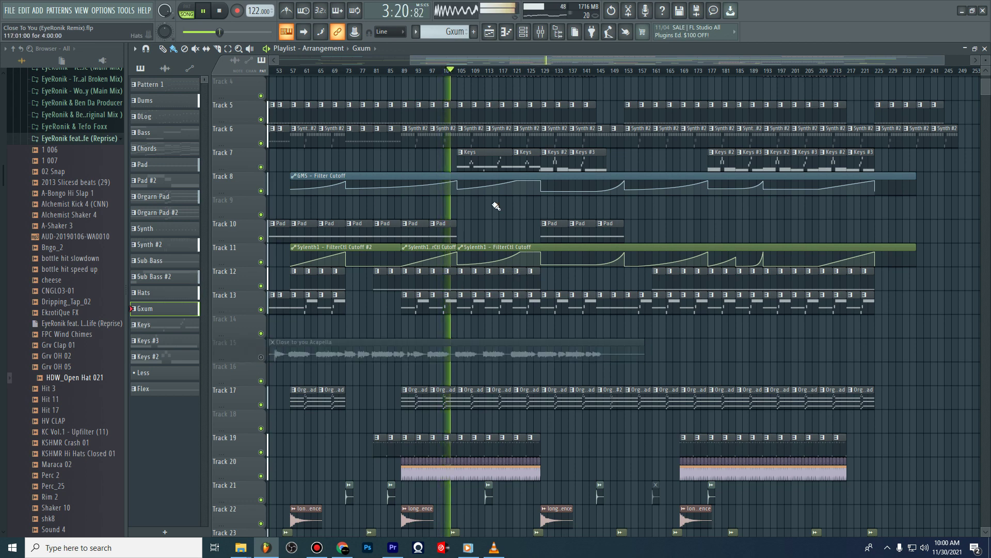
# Inspect the Keys pattern's notes from Track 7 in the Dark Piano piano roll, and return to the playlist.
pyautogui.doubleClick(478, 158)
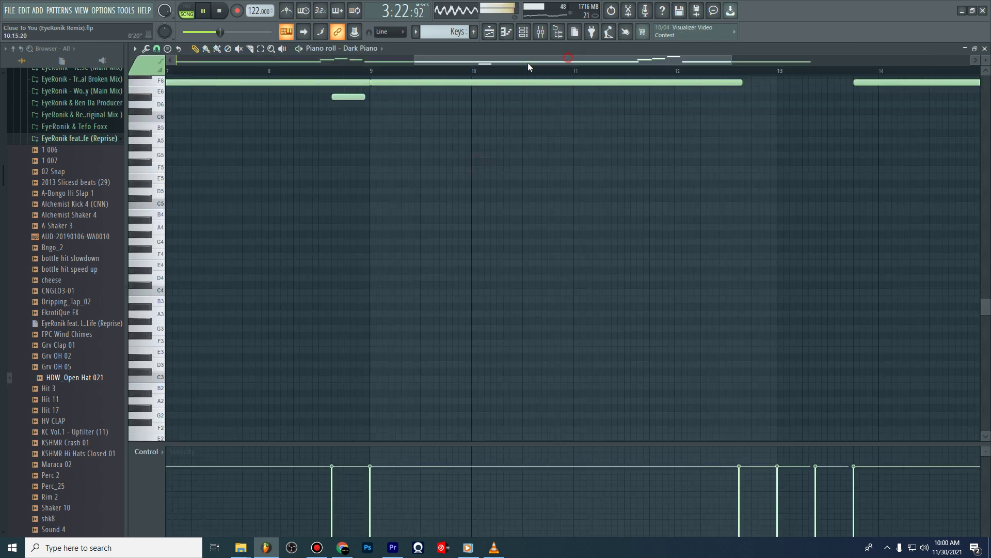
pyautogui.scroll(5, 235, 275)
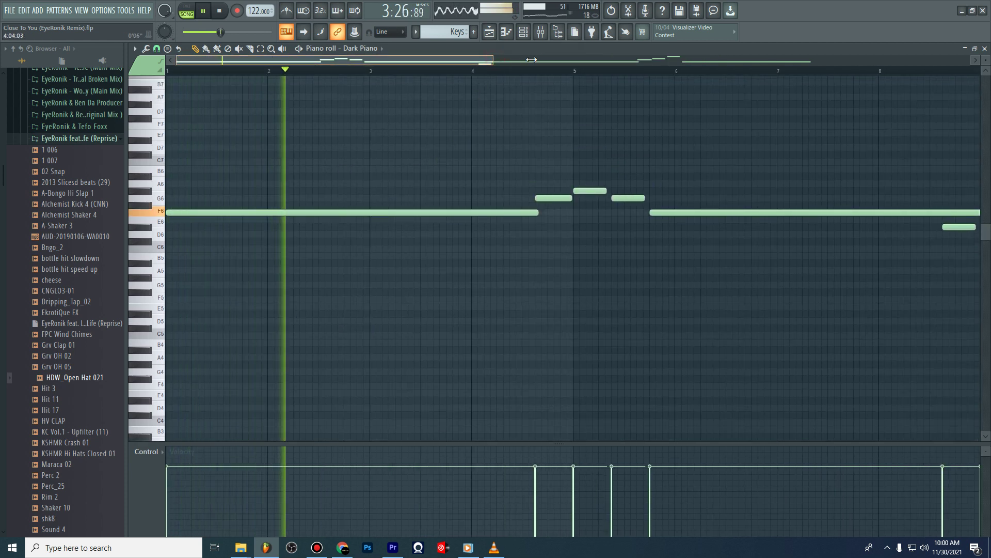
pyautogui.moveTo(531, 60); pyautogui.dragTo(599, 79)
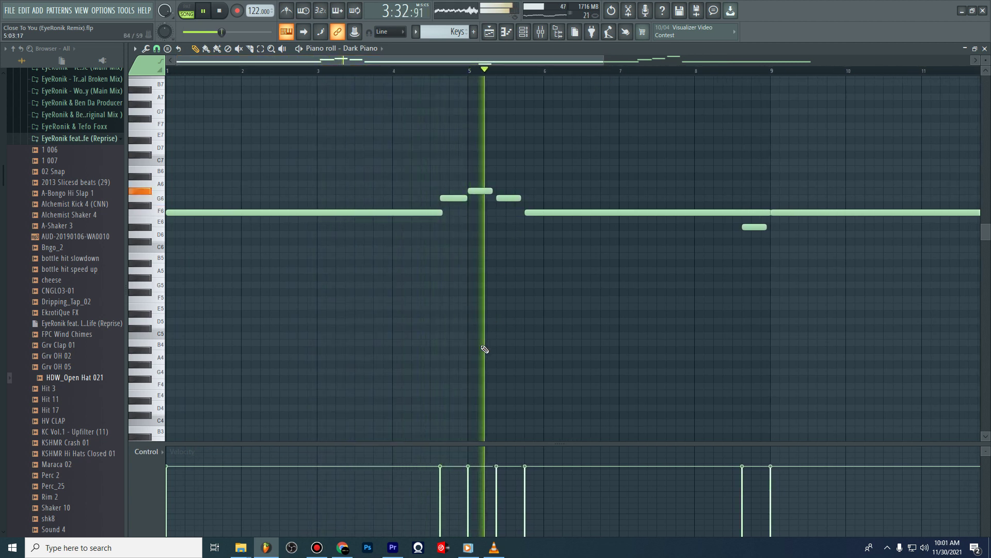
pyautogui.click(497, 34)
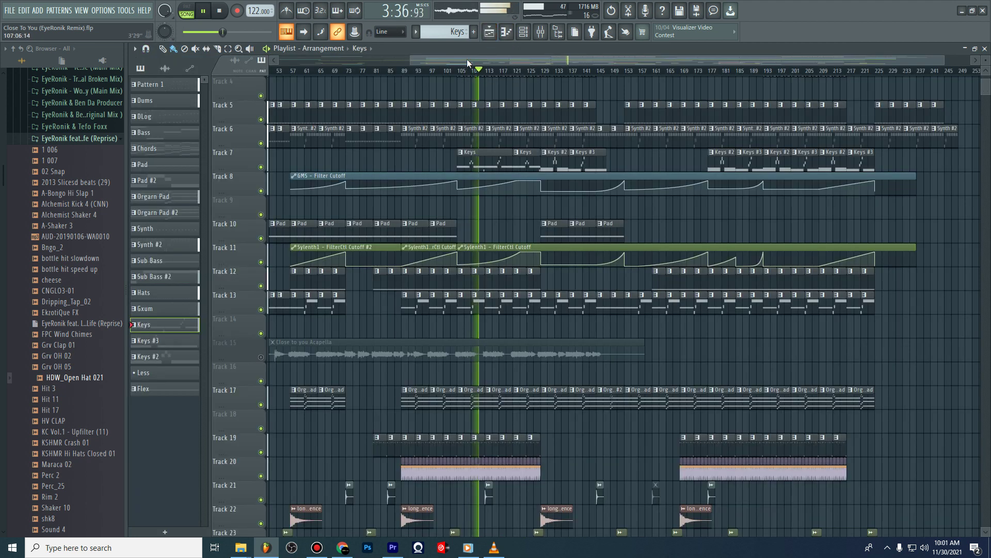
# Inspect the Sub Bass #2 pattern's notes from Track 13 in the Spire-1.1 piano roll, and return to the playlist.
pyautogui.moveTo(474, 58); pyautogui.dragTo(487, 58)
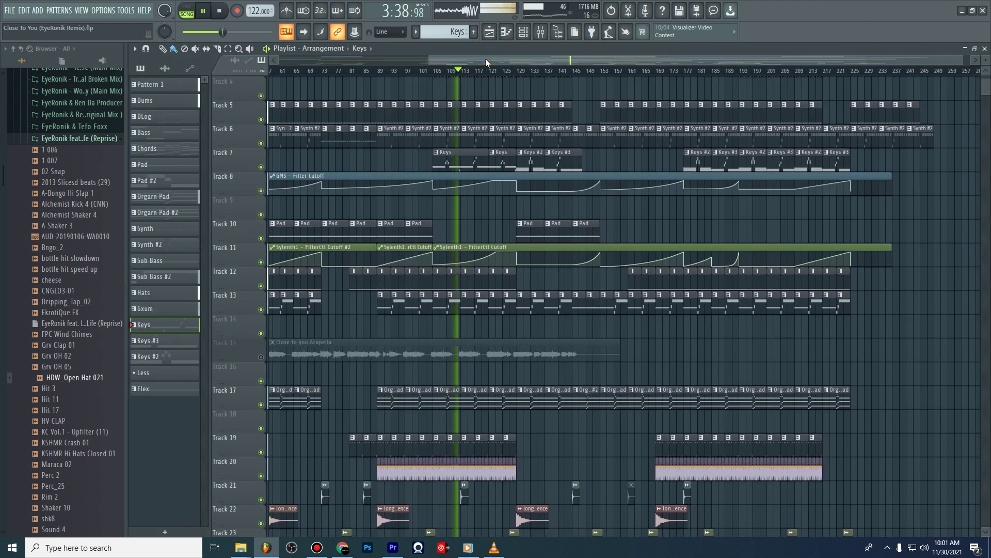
pyautogui.scroll(3, 490, 279)
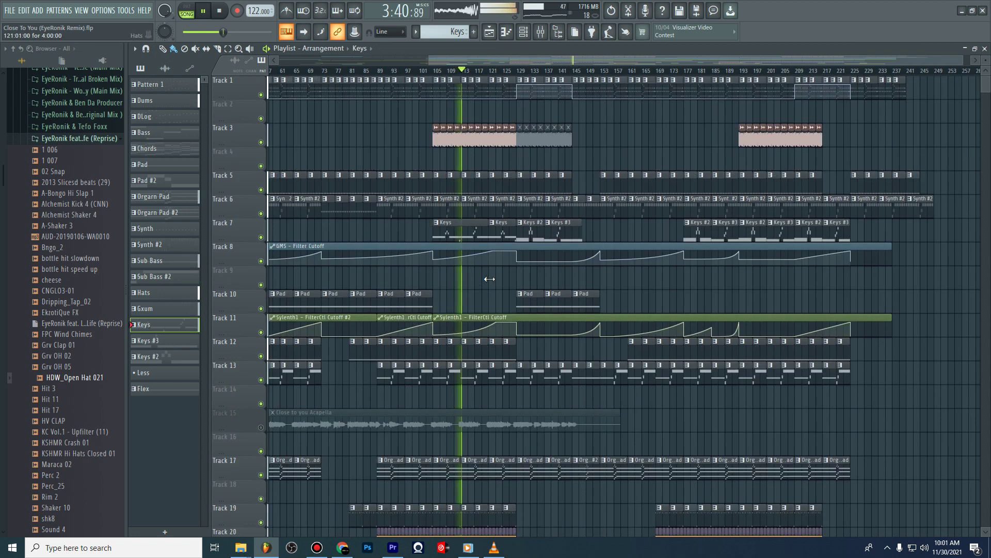
pyautogui.scroll(-4, 490, 279)
pyautogui.scroll(-3, 490, 279)
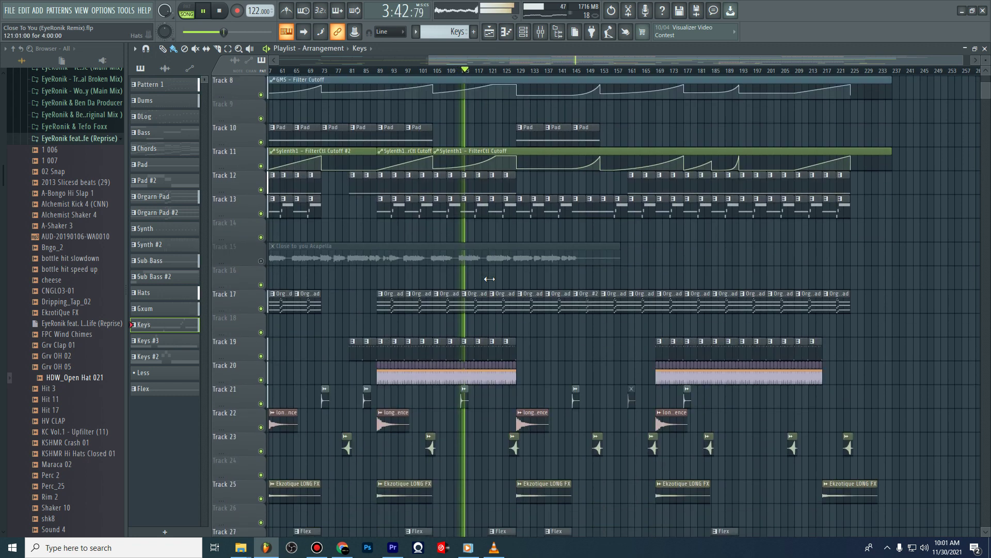
pyautogui.scroll(2, 489, 279)
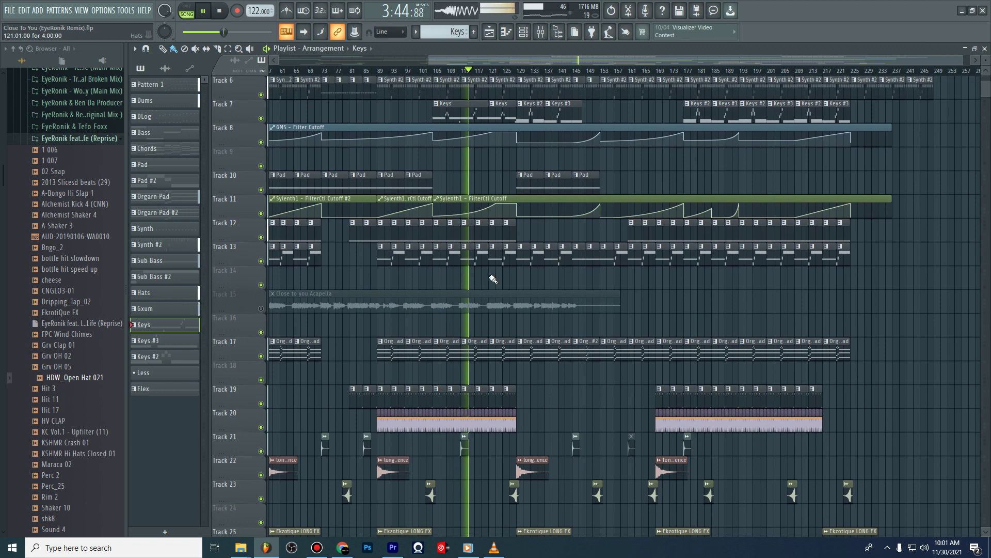
pyautogui.doubleClick(482, 262)
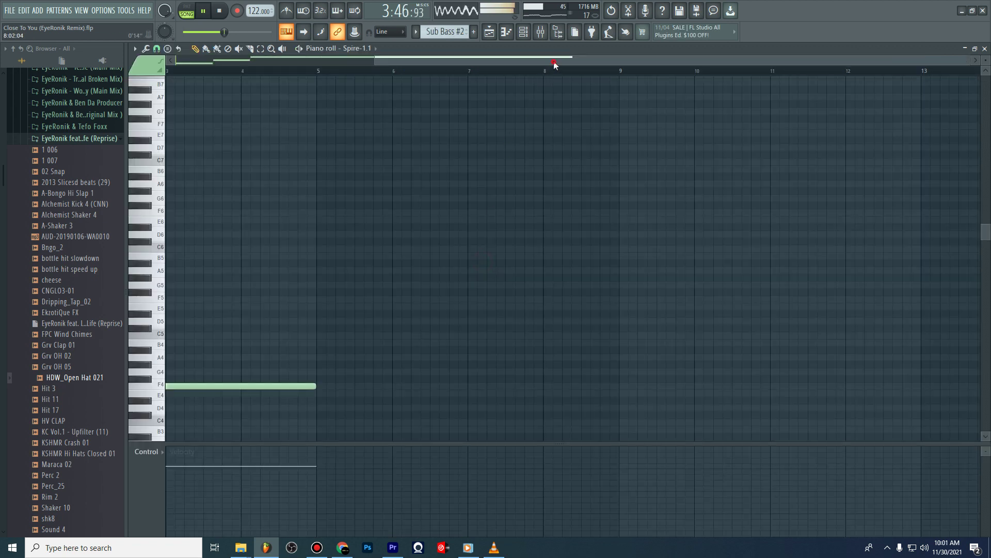
pyautogui.scroll(-4, 303, 243)
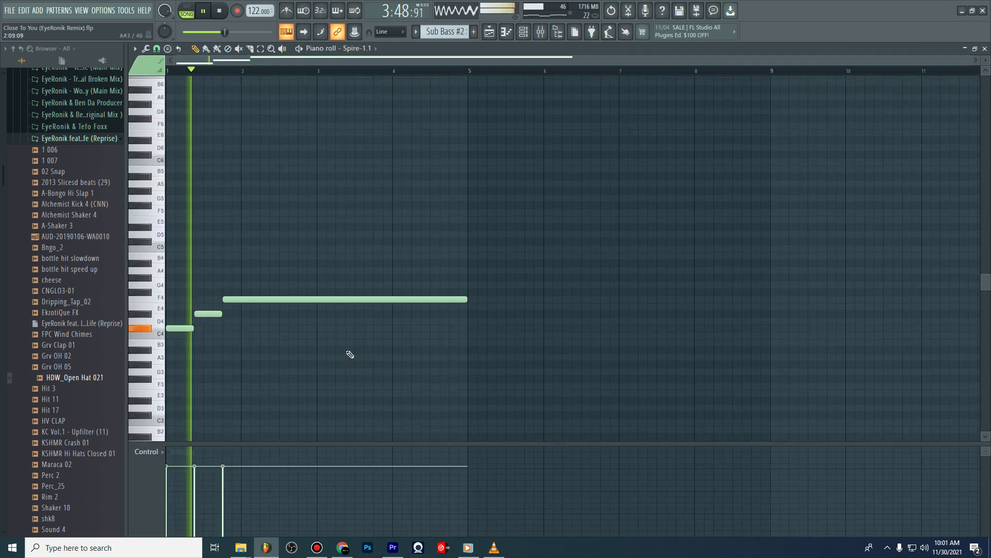
pyautogui.click(506, 31)
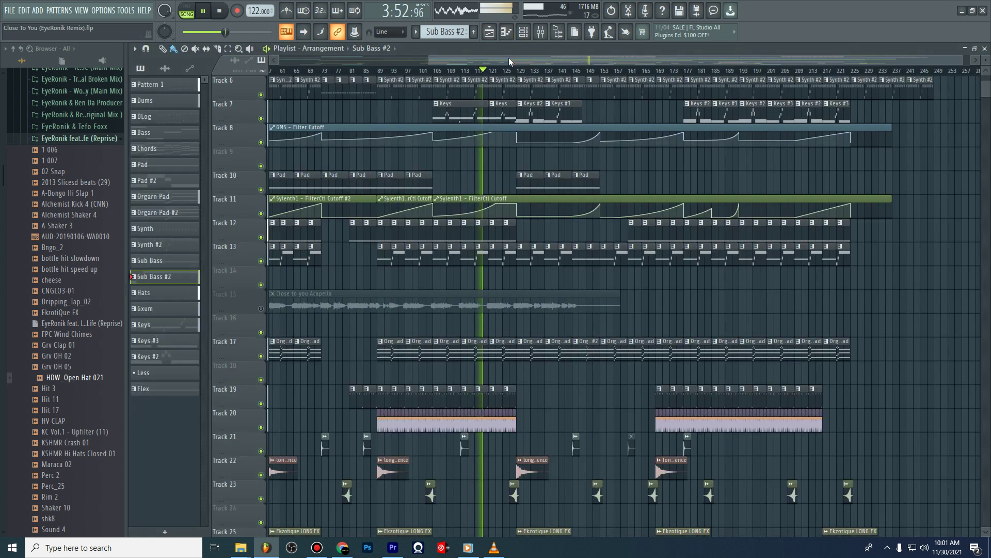
pyautogui.moveTo(517, 57); pyautogui.dragTo(527, 58)
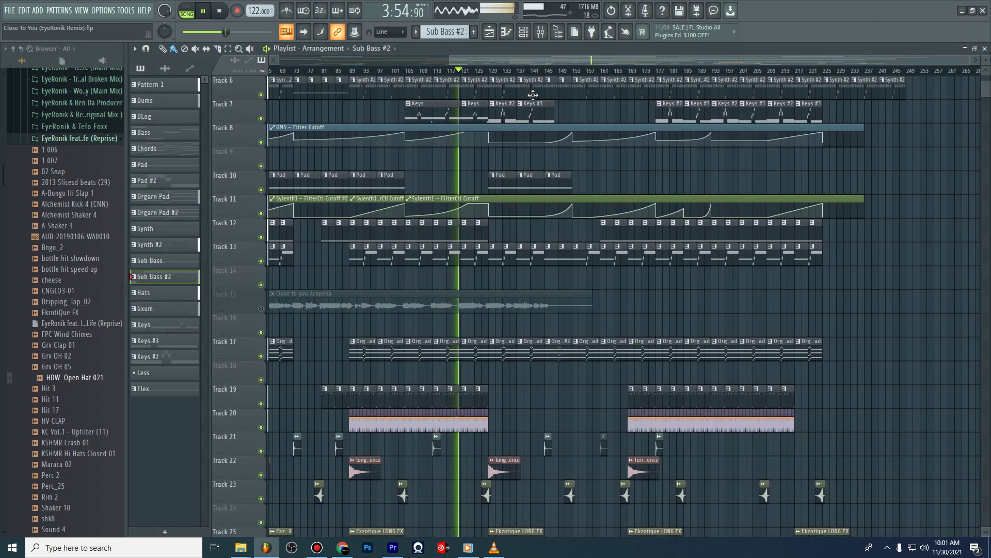
# Unmute the Close to you Acapella on Track 15 to hear it around bar 133, and mute it again.
pyautogui.scroll(4, 469, 338)
pyautogui.scroll(1, 470, 338)
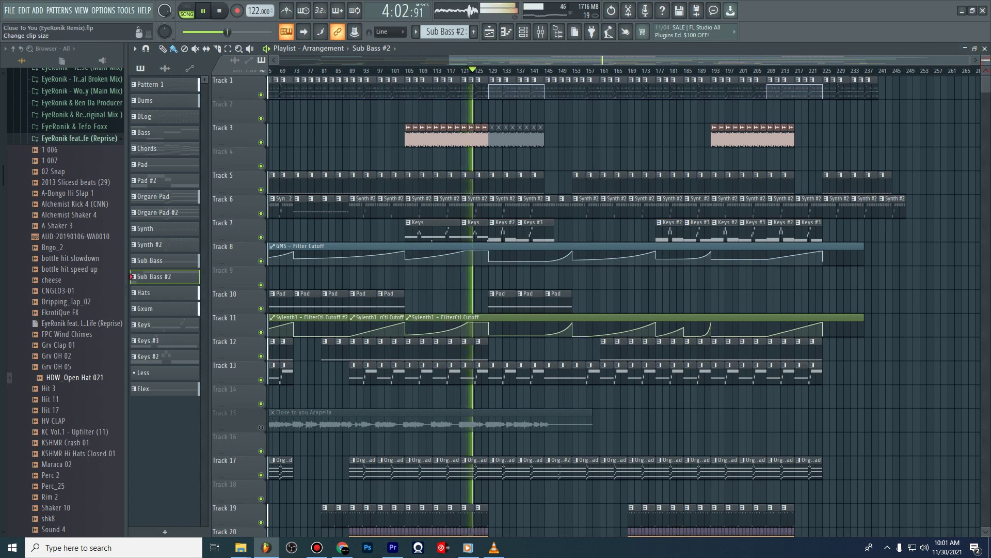
pyautogui.moveTo(988, 64); pyautogui.dragTo(986, 63)
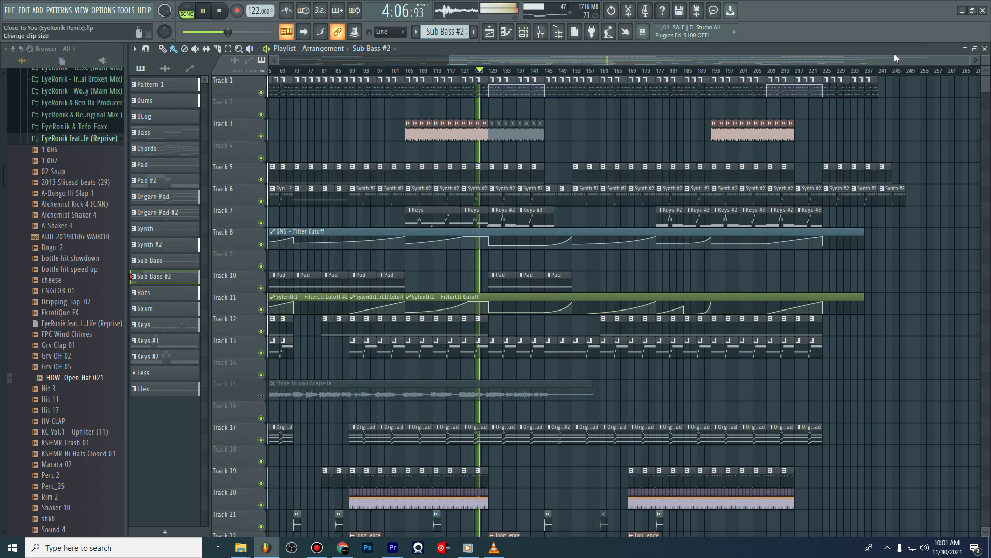
pyautogui.moveTo(868, 58); pyautogui.dragTo(770, 57)
pyautogui.click(261, 396)
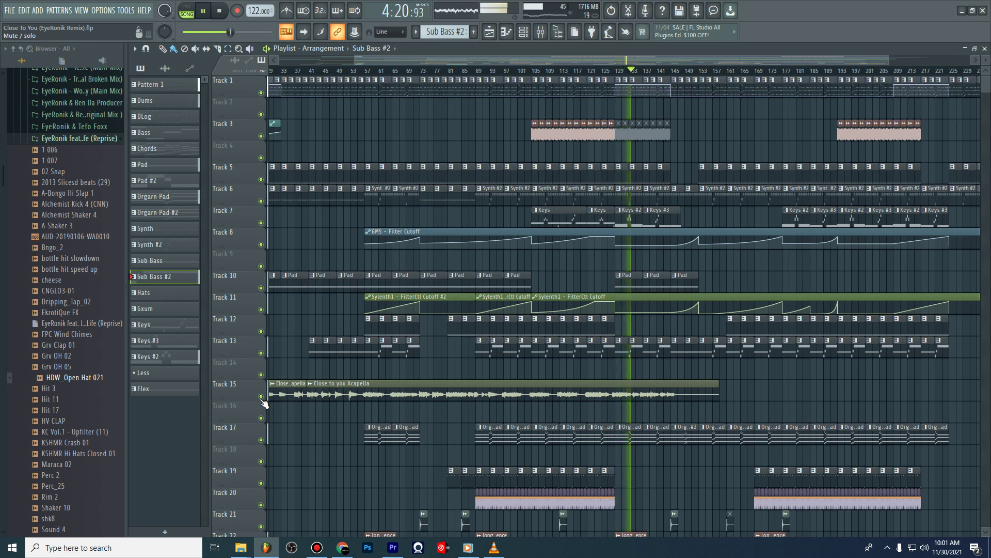
pyautogui.click(261, 397)
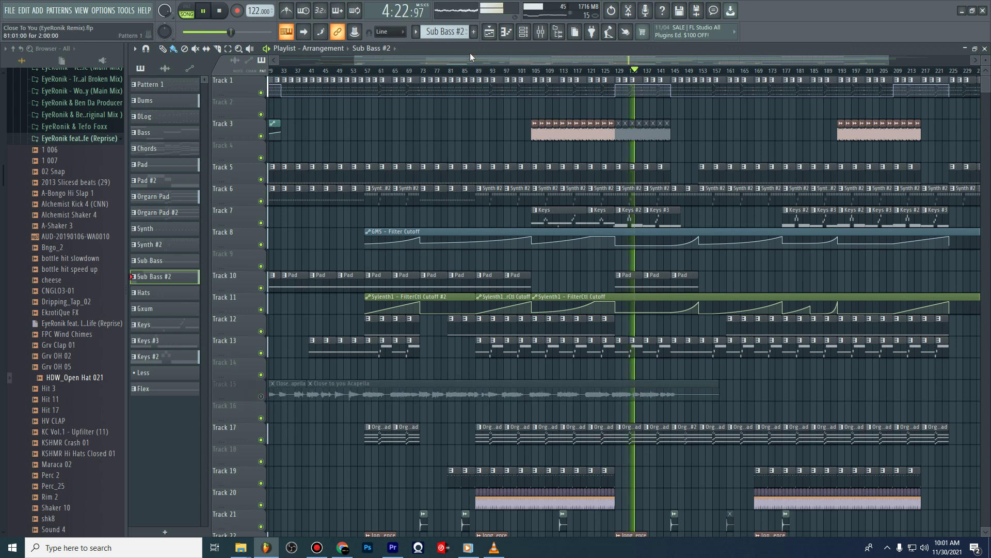
pyautogui.moveTo(419, 58); pyautogui.dragTo(507, 55)
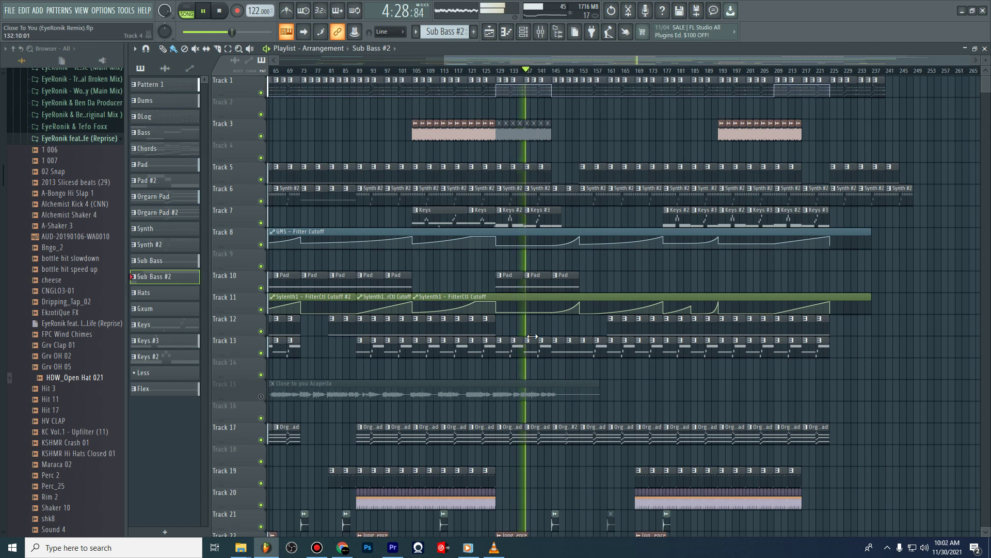
# Unmute the Close to you Acapella on Track 15, inspect the Keys #3 pattern's notes in the Dark Piano piano roll, and return to the playlist.
pyautogui.scroll(-3, 462, 363)
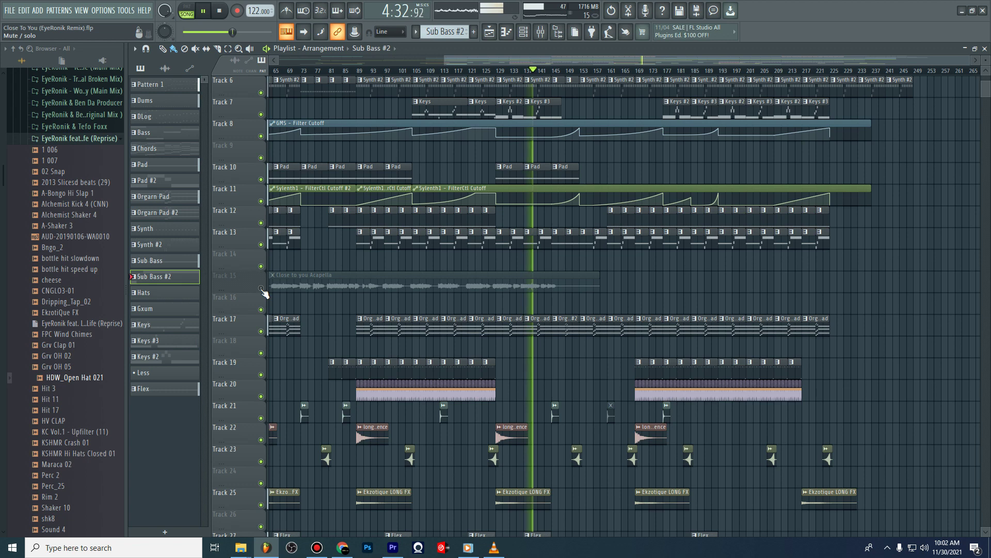
pyautogui.click(262, 289)
pyautogui.doubleClick(540, 111)
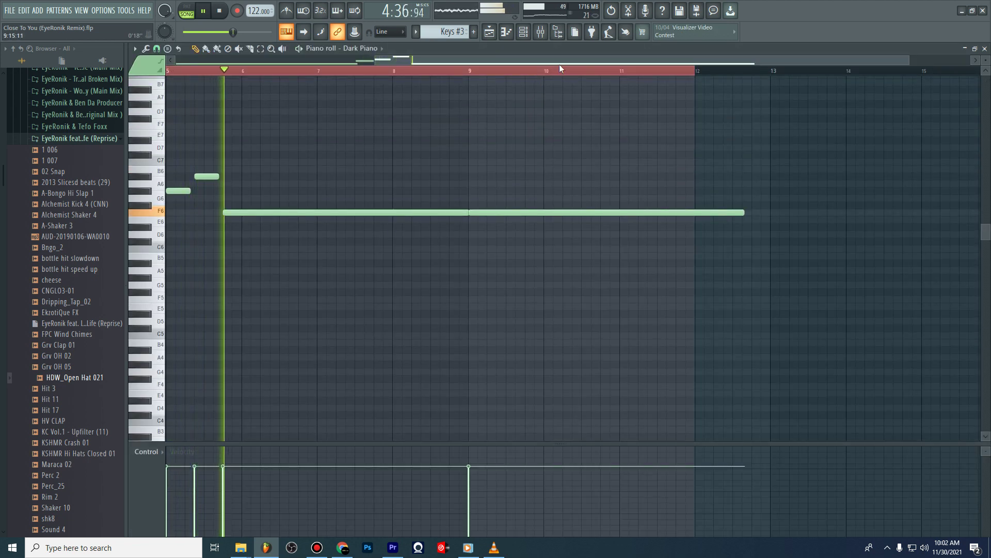
pyautogui.hscroll(-4, 461, 60)
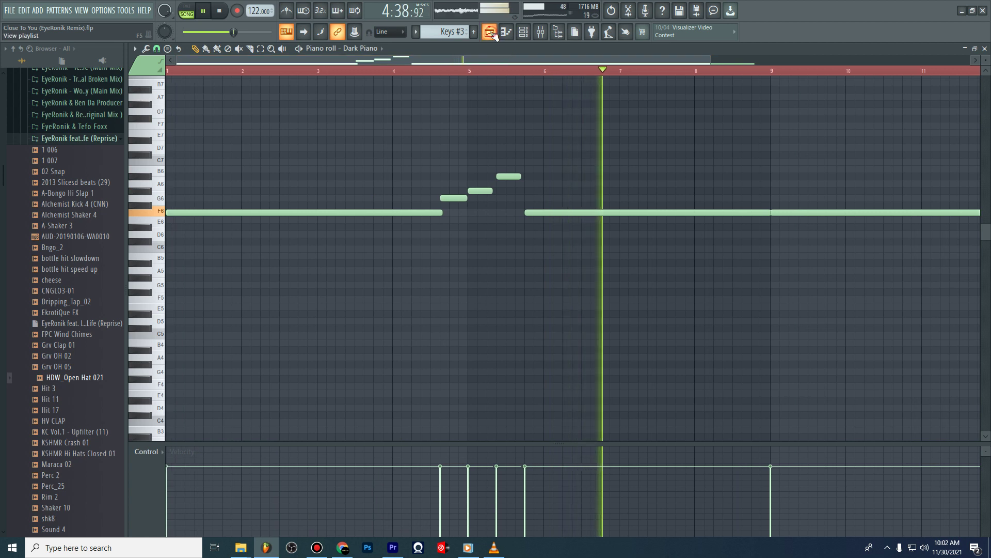
pyautogui.click(489, 31)
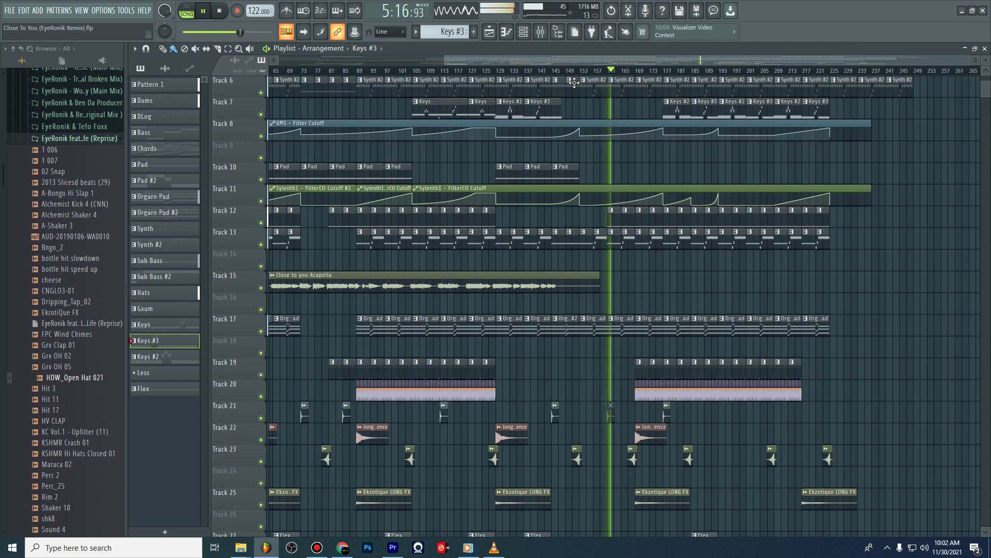
# Follow the arrangement as it plays past bar 157, return to the uppermost tracks, and stop the playback.
pyautogui.moveTo(596, 57); pyautogui.dragTo(634, 55)
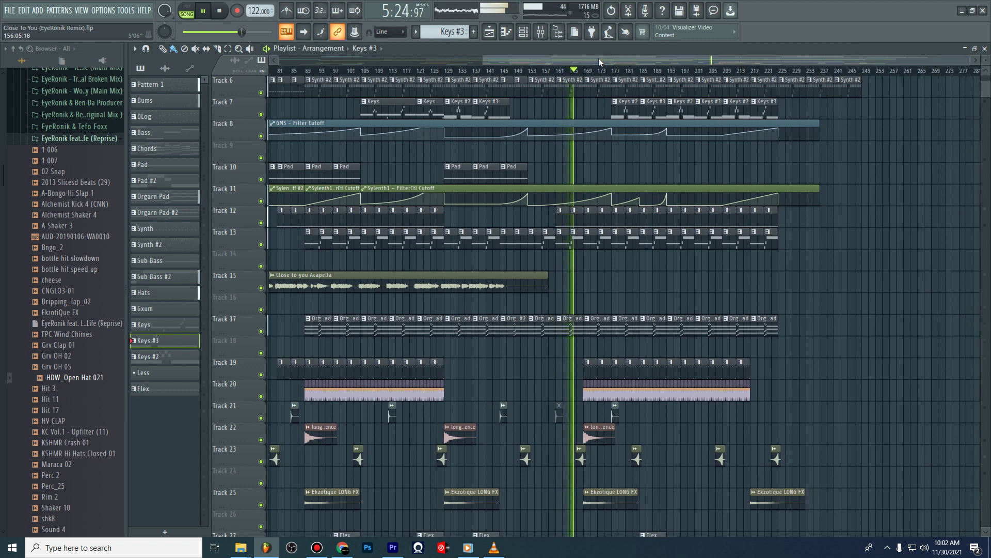
pyautogui.moveTo(599, 58); pyautogui.dragTo(630, 60)
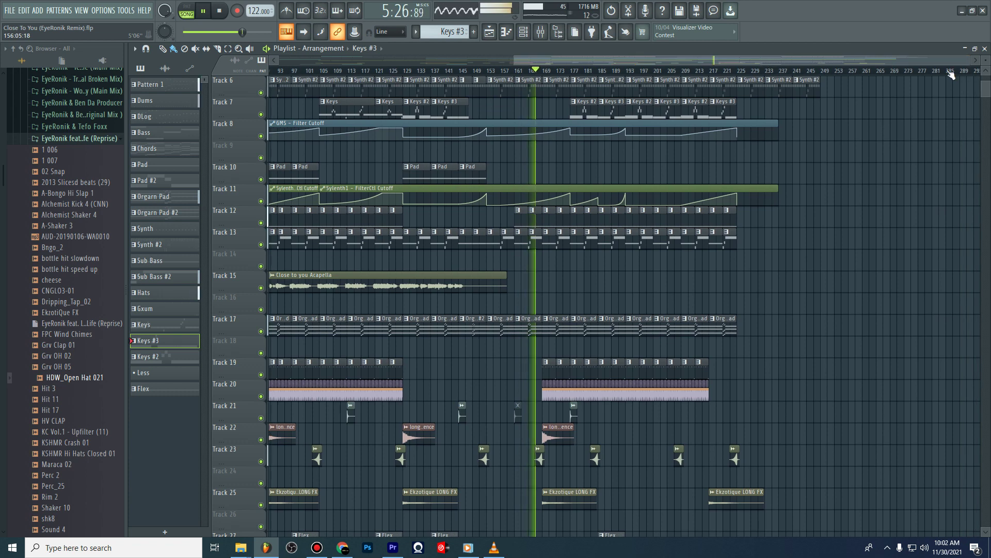
pyautogui.click(986, 72)
pyautogui.click(986, 72)
pyautogui.click(985, 72)
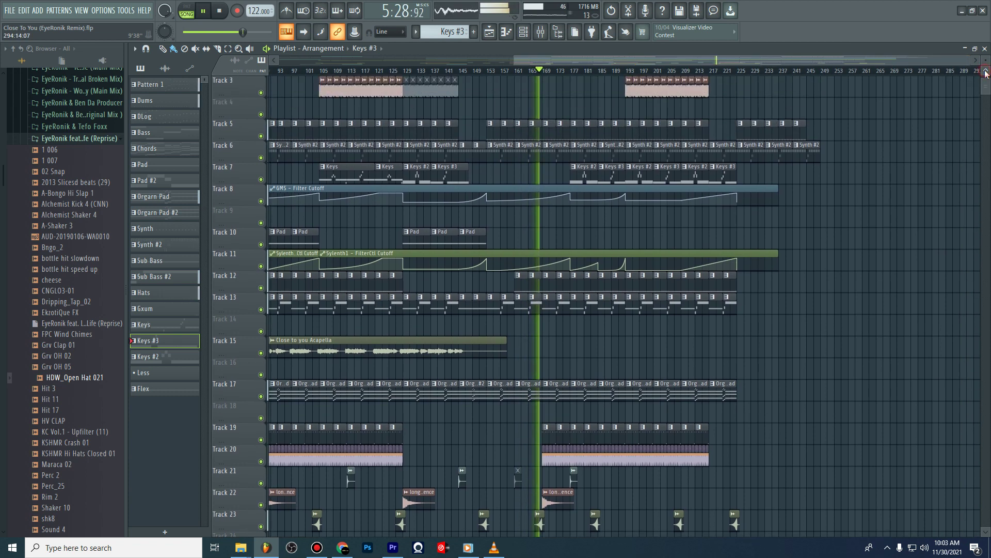
pyautogui.click(986, 72)
pyautogui.click(986, 74)
pyautogui.press('space')
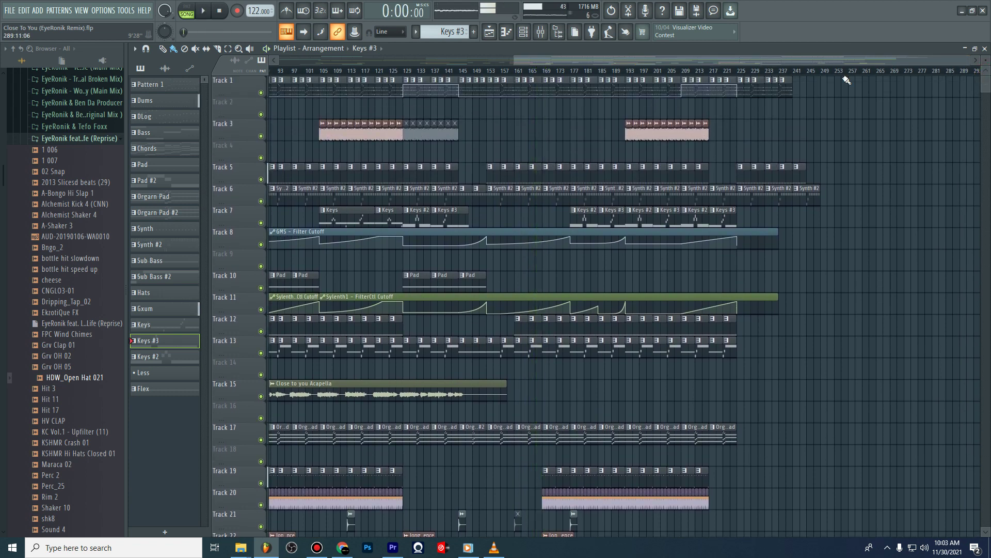
# Open Pattern 1 from Track 1 in the GMS piano roll and play it on its own in pattern mode.
pyautogui.doubleClick(350, 89)
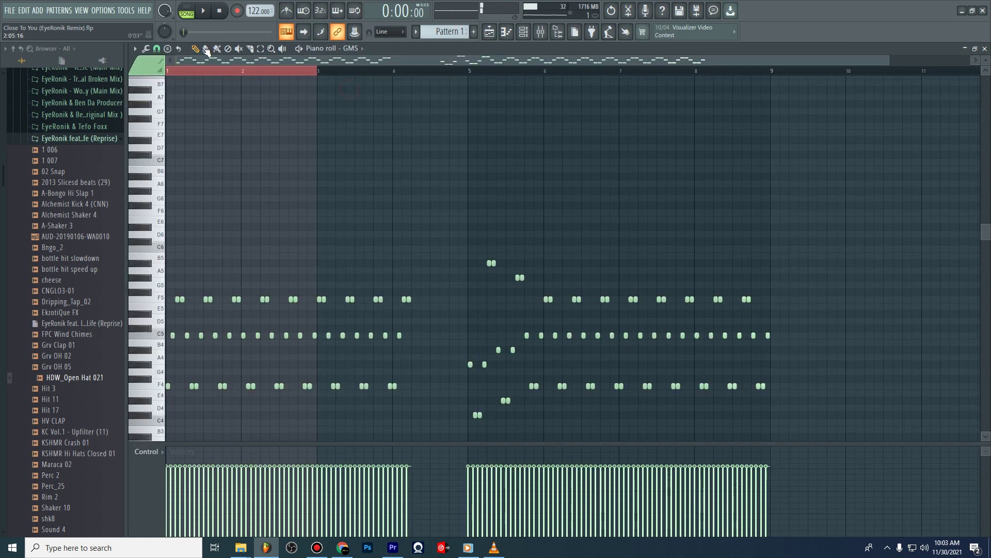
pyautogui.click(187, 11)
pyautogui.press('space')
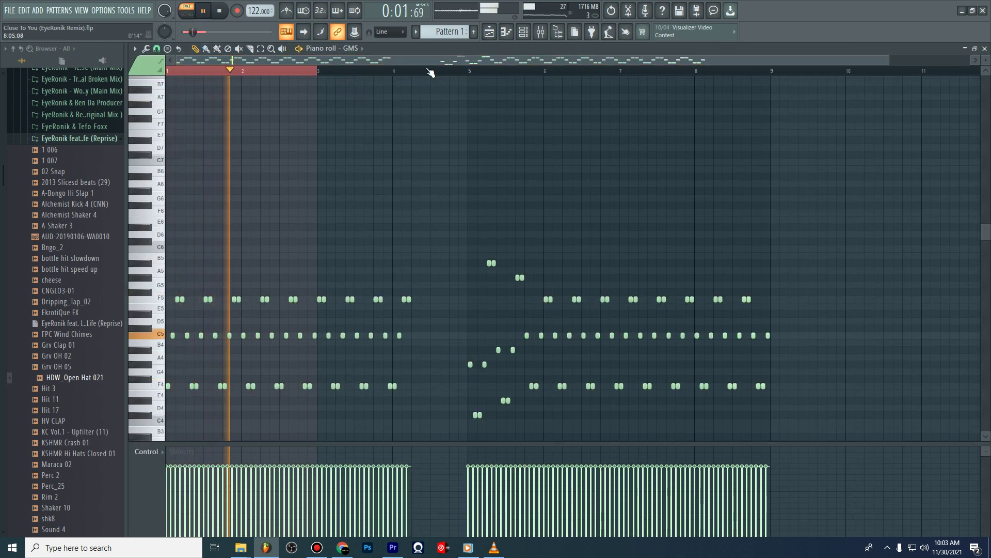
# Open the GMS synthesizer from the channel rack, raise its filter cutoff while Pattern 1 plays, and return to the playlist.
pyautogui.press('F6')
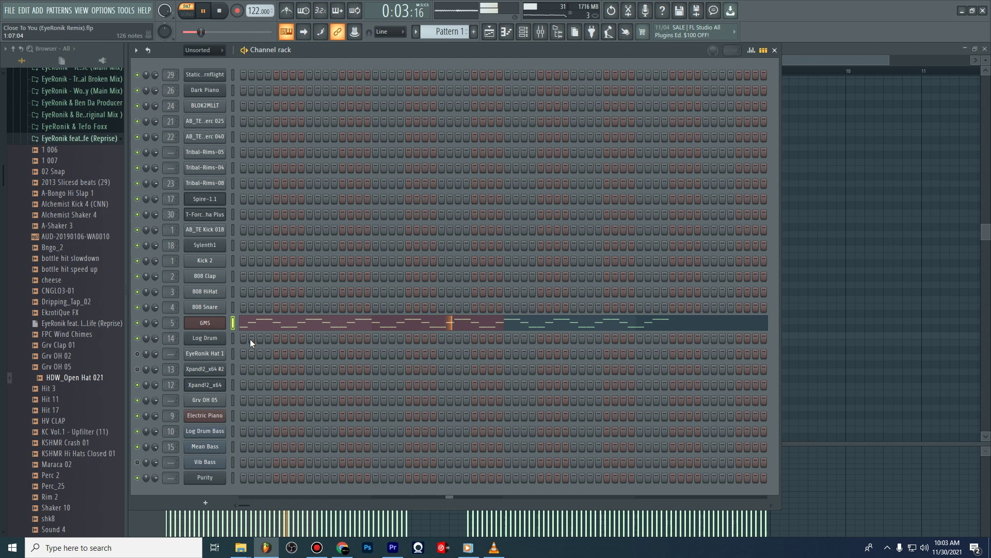
pyautogui.click(206, 322)
pyautogui.moveTo(292, 287); pyautogui.dragTo(292, 277)
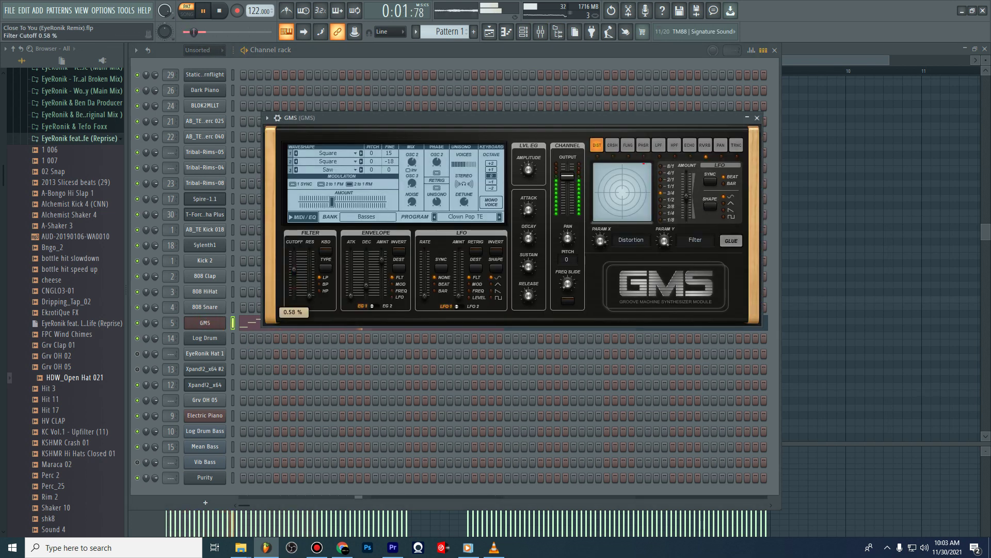
pyautogui.click(497, 35)
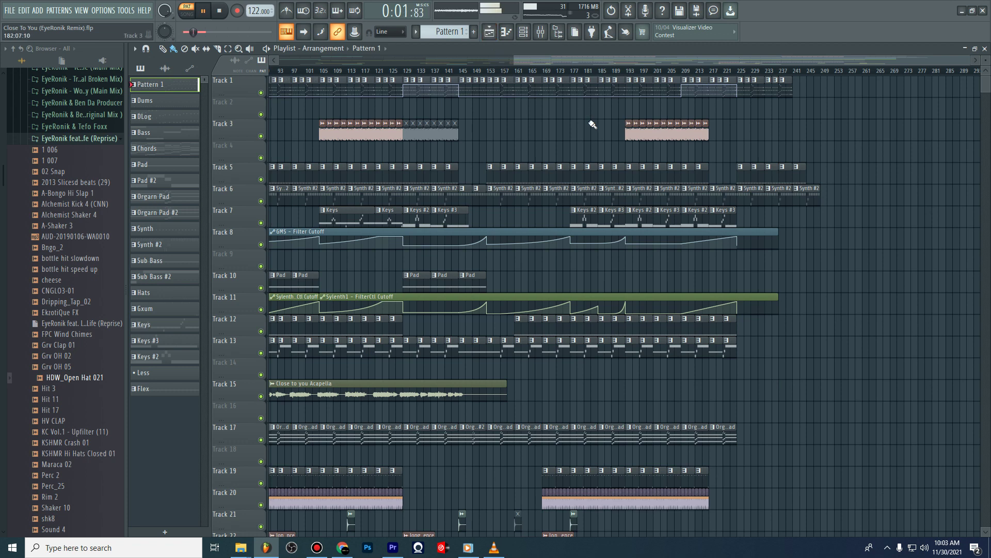
# Inspect and listen to the Synth #2 pattern from Track 6 in the T-Force Alpha Plus piano roll, and return to the playlist.
pyautogui.doubleClick(392, 198)
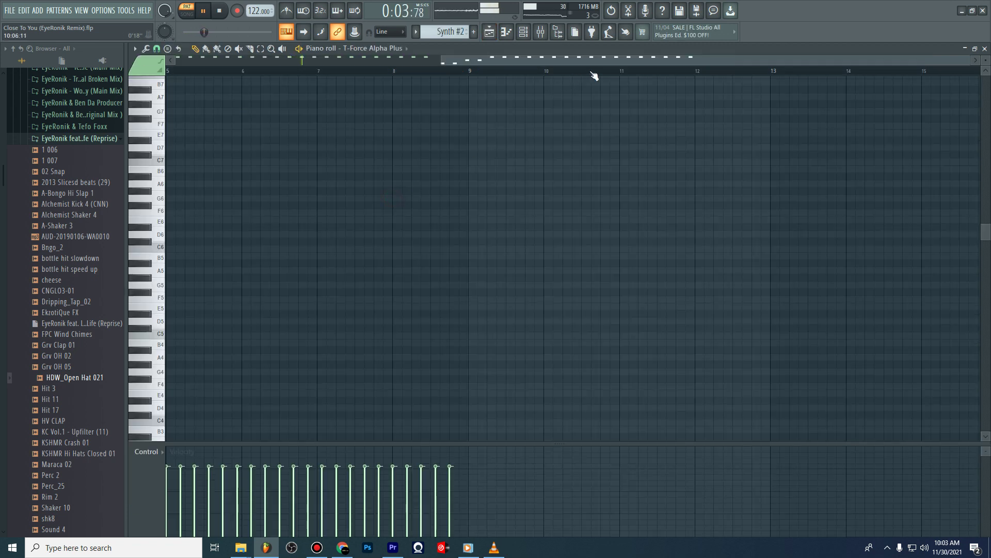
pyautogui.scroll(-8, 312, 336)
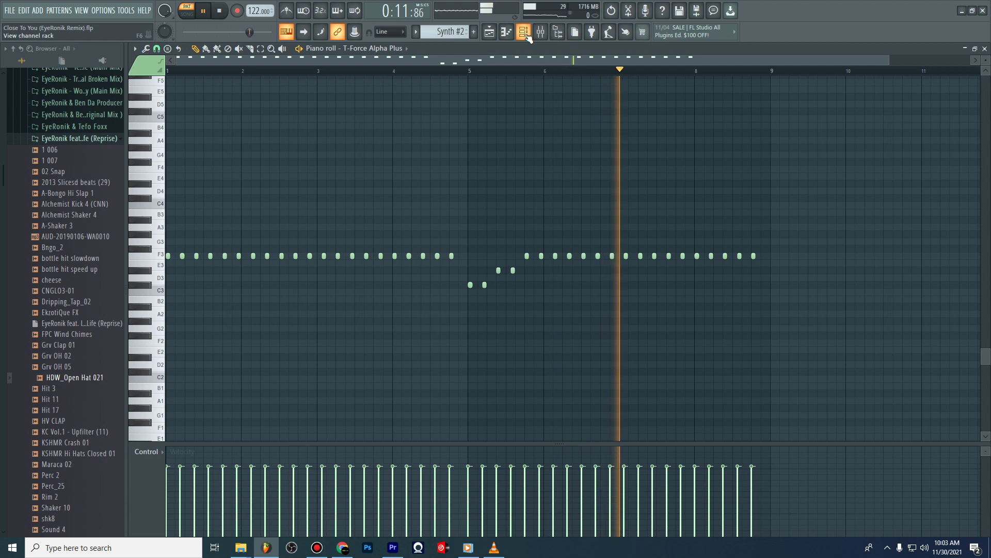
pyautogui.click(497, 35)
pyautogui.click(490, 32)
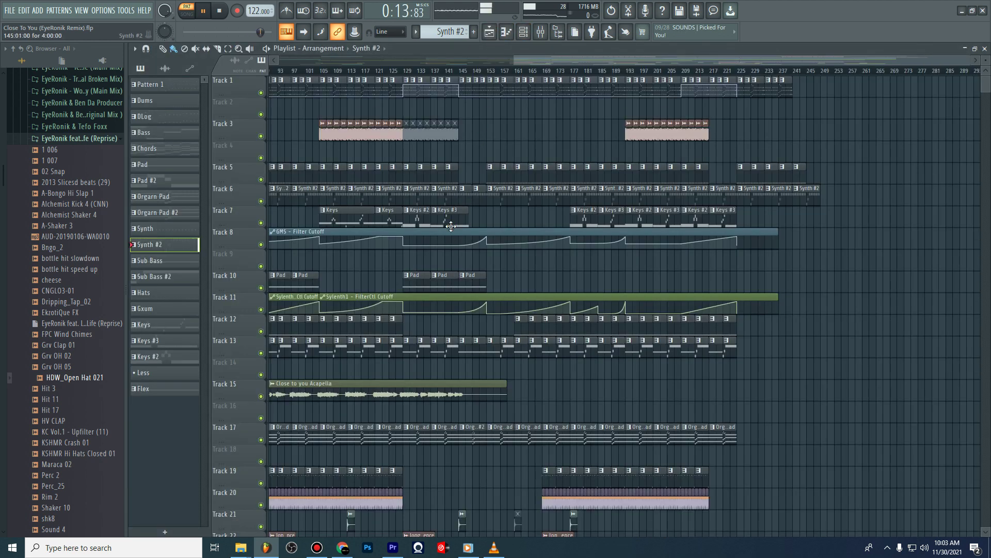
# Listen to the Keys pattern from Track 7 in the Dark Piano piano roll, and open its FL Keys instrument.
pyautogui.doubleClick(377, 221)
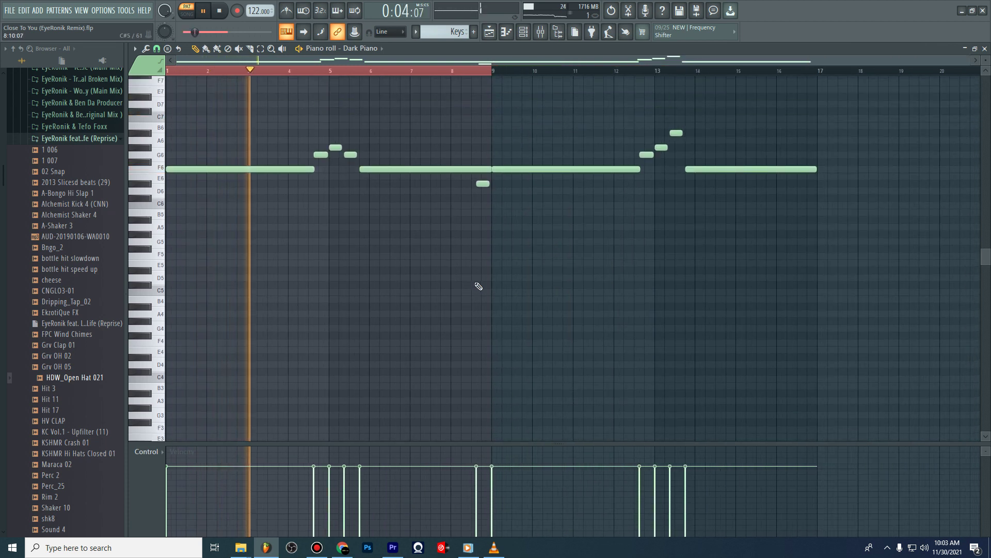
pyautogui.doubleClick(276, 72)
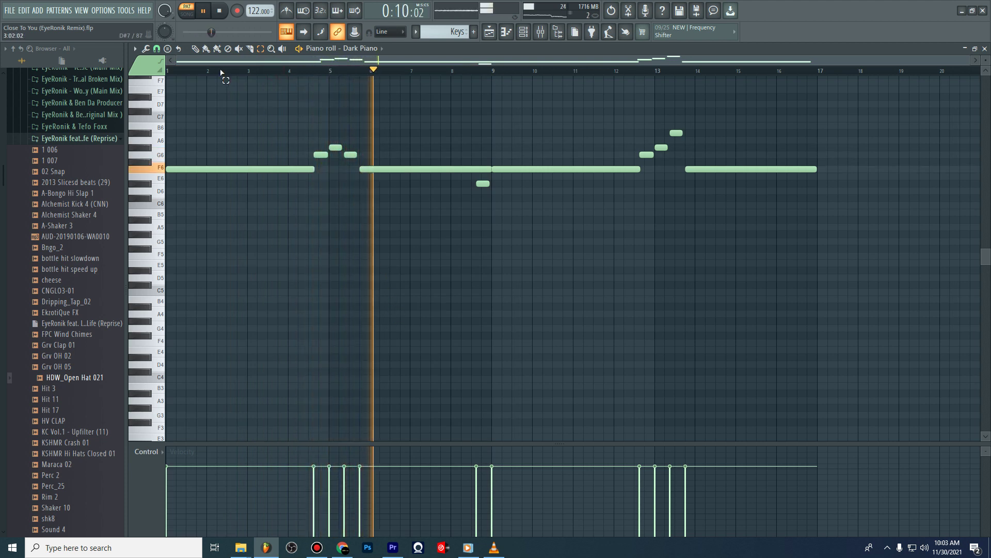
pyautogui.click(524, 31)
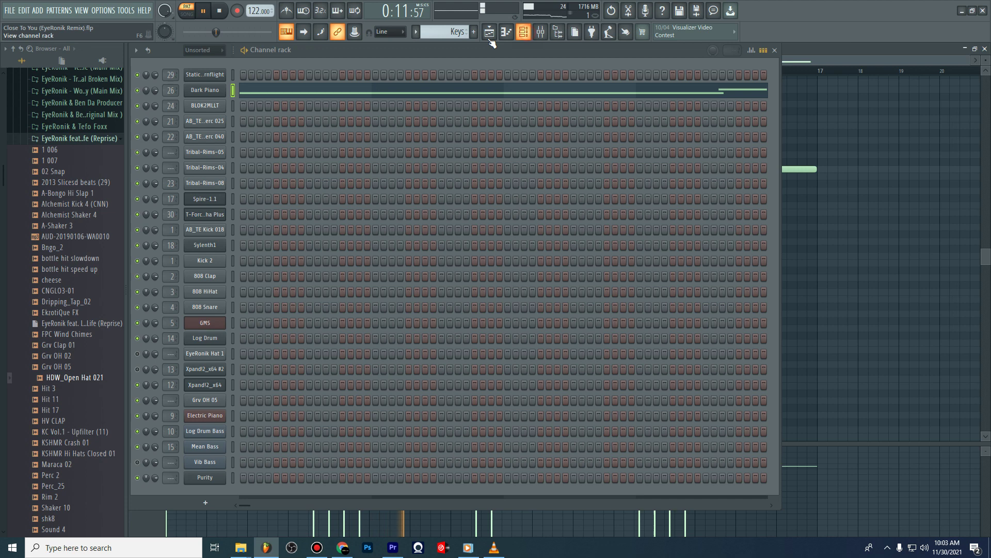
pyautogui.click(205, 90)
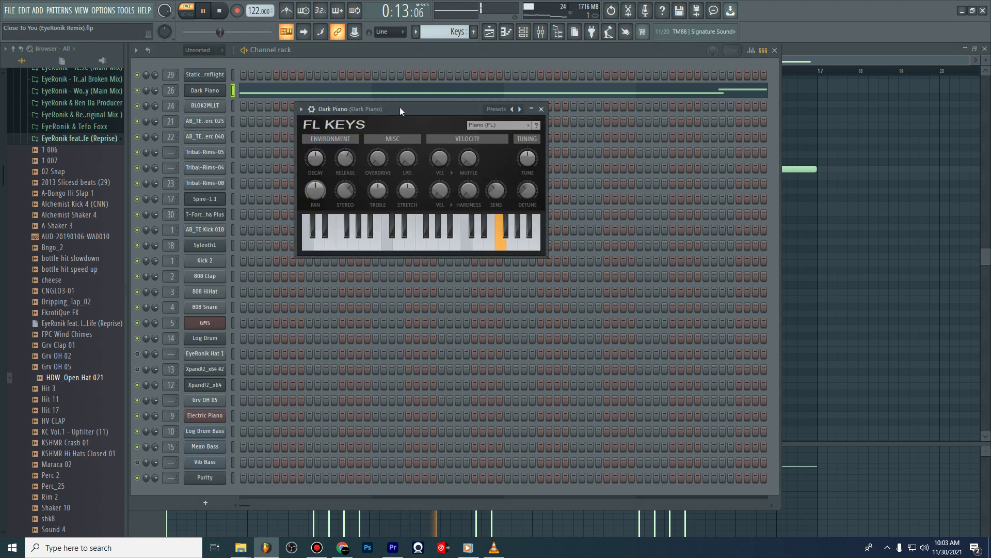
# Check the Dark Piano's mixer channel and its effects, and go back to the Keys pattern's piano roll.
pyautogui.click(541, 33)
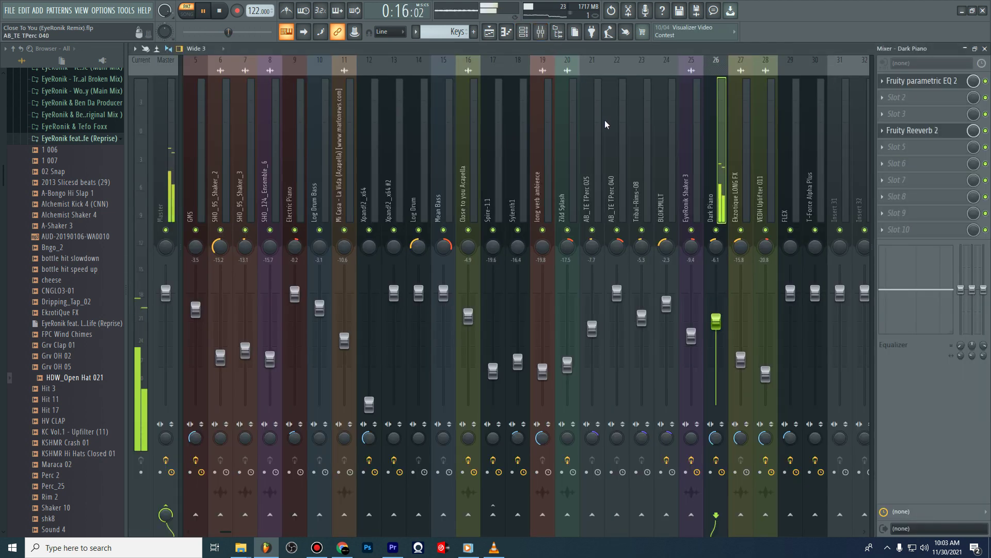
pyautogui.click(540, 33)
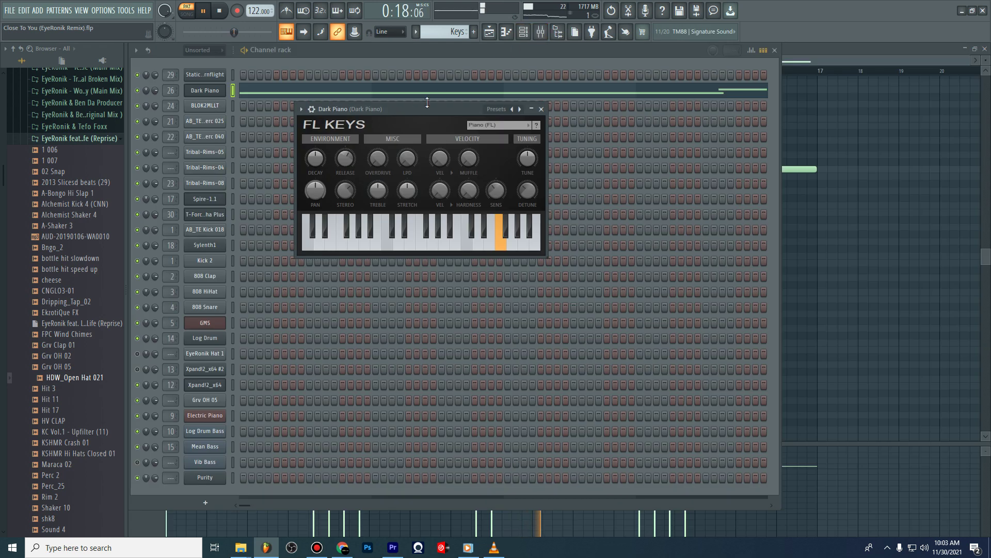
pyautogui.click(470, 91)
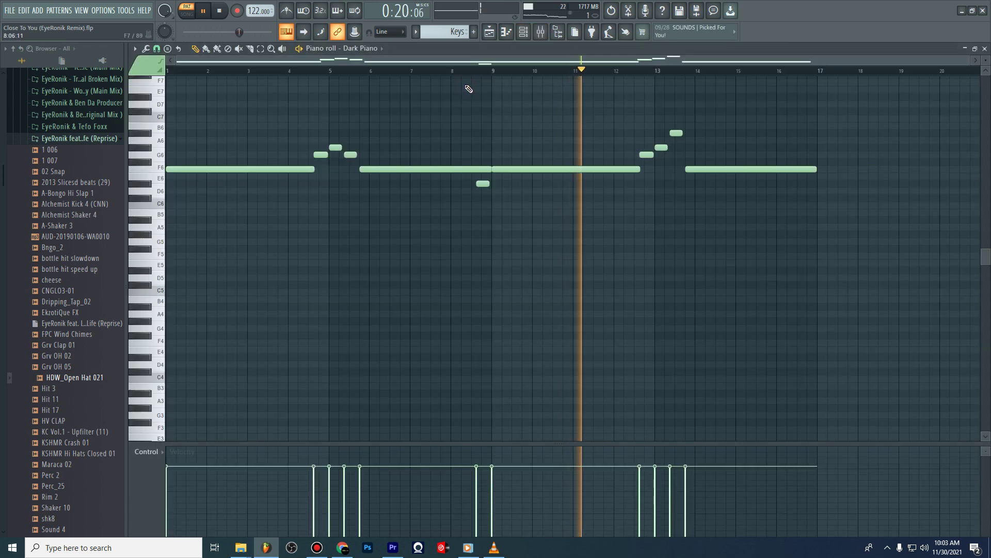
# Examine the Keys pattern's remaining notes up to bar 17 and its channel rack entry, and return to the playlist.
pyautogui.moveTo(452, 61); pyautogui.dragTo(555, 60)
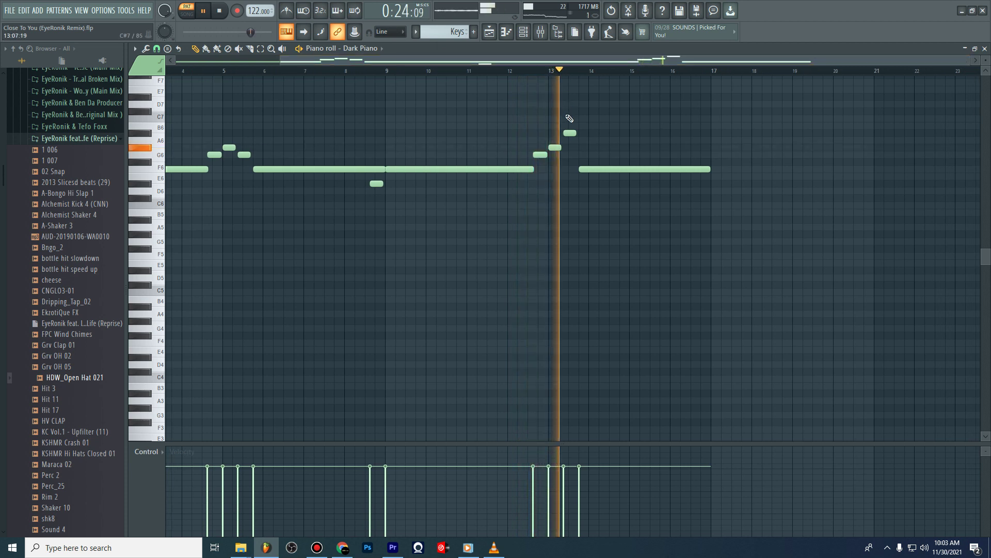
pyautogui.click(528, 31)
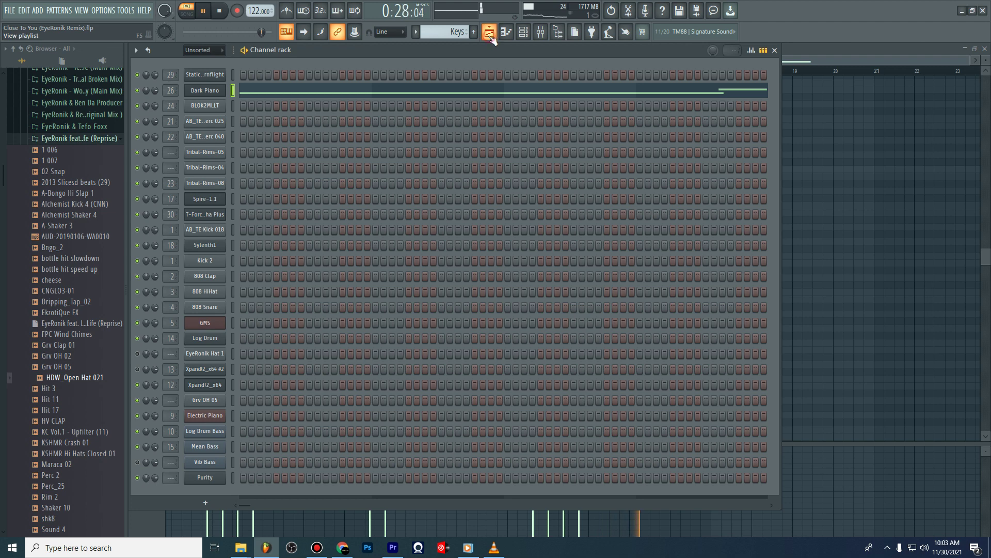
pyautogui.click(489, 35)
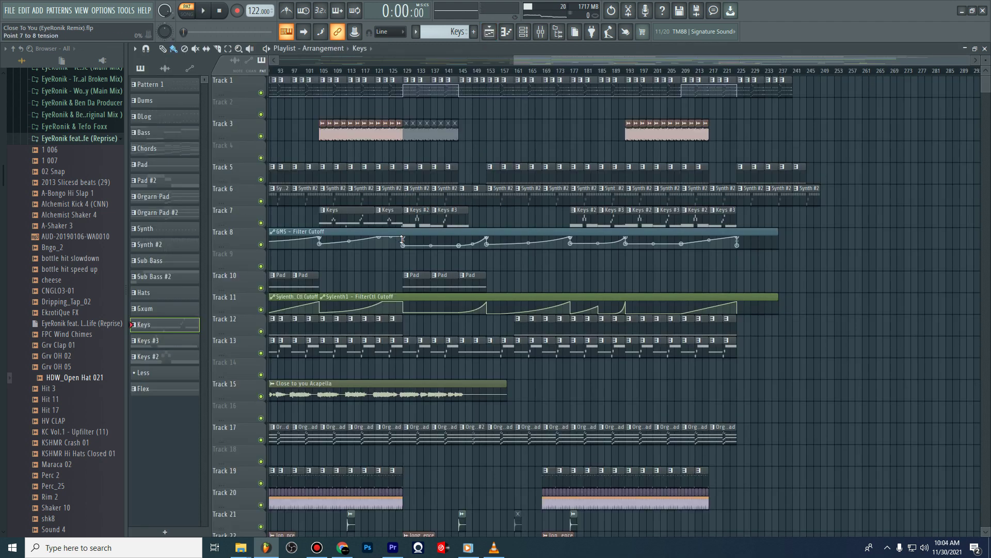
# Play the Pad pattern from Track 10 in the Xpand!2_x64 piano roll, check it in the channel rack, and return to the playlist.
pyautogui.scroll(-2, 310, 247)
pyautogui.doubleClick(310, 232)
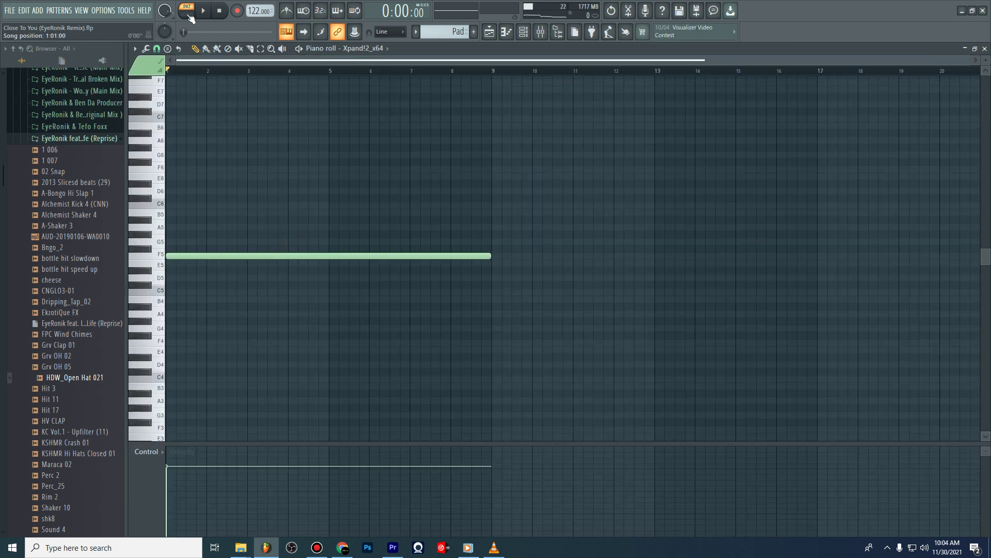
pyautogui.press('space')
pyautogui.click(523, 31)
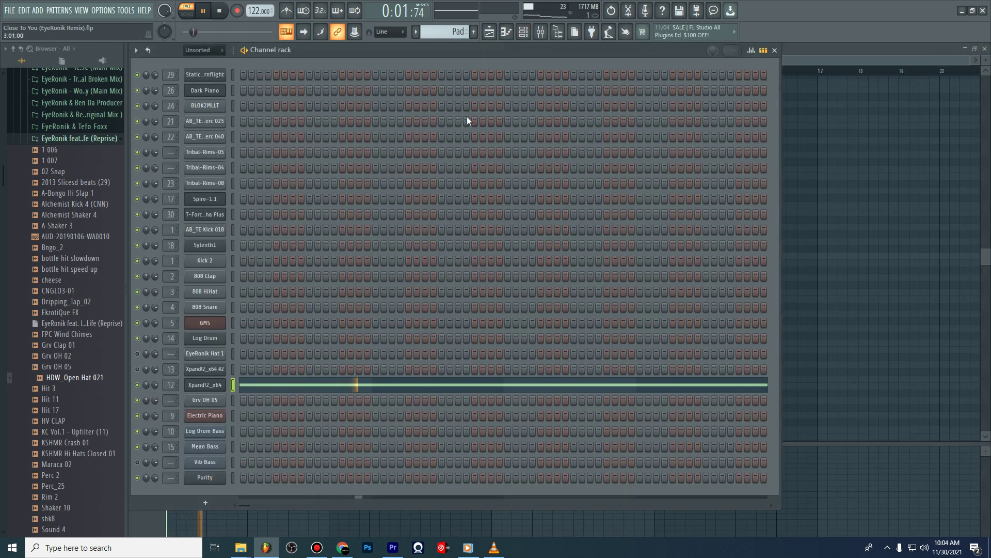
pyautogui.click(497, 33)
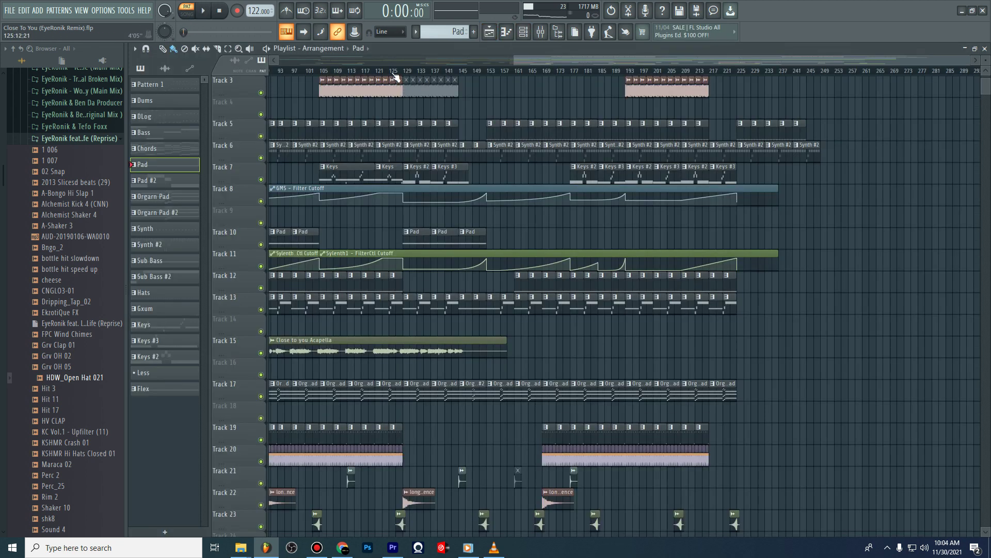
# Play the Pad pattern, look at its Xpand!2_x64 instrument from the channel rack, and return to the playlist.
pyautogui.click(394, 72)
pyautogui.click(197, 11)
pyautogui.press('l')
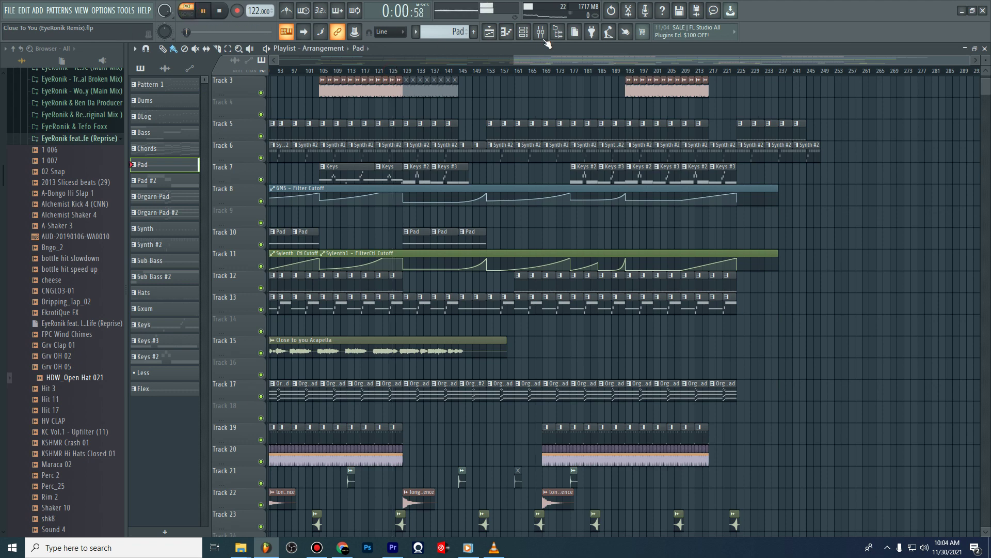
pyautogui.click(520, 36)
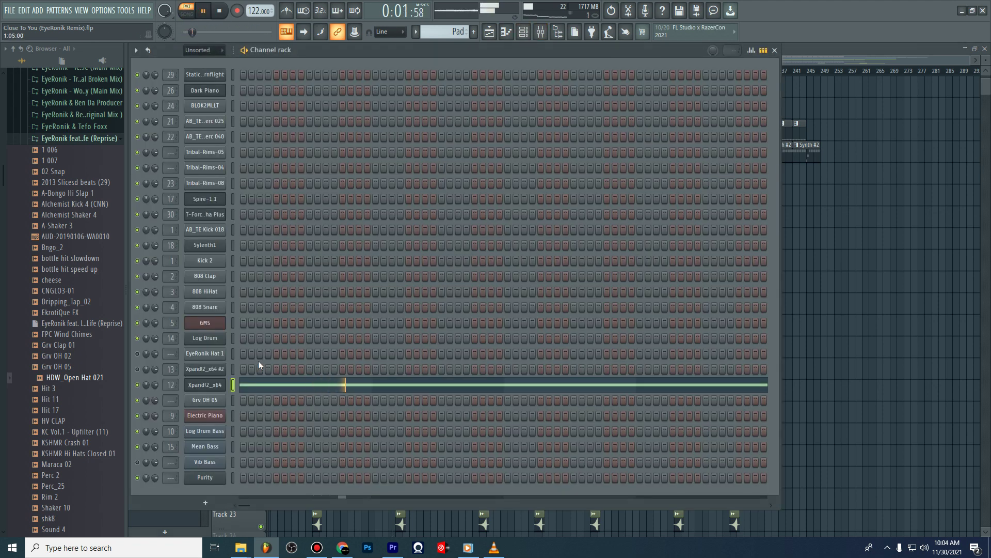
pyautogui.click(212, 388)
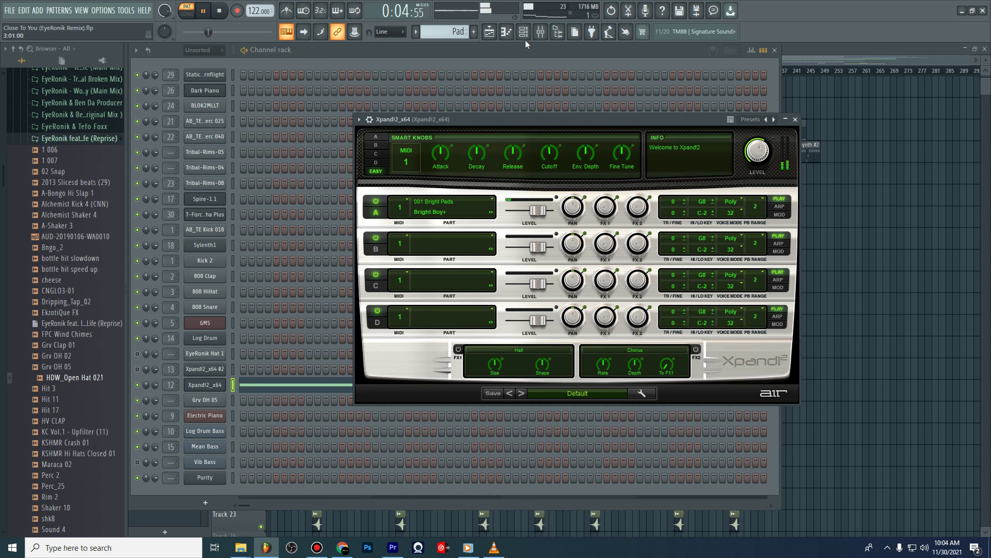
pyautogui.click(542, 35)
pyautogui.click(489, 35)
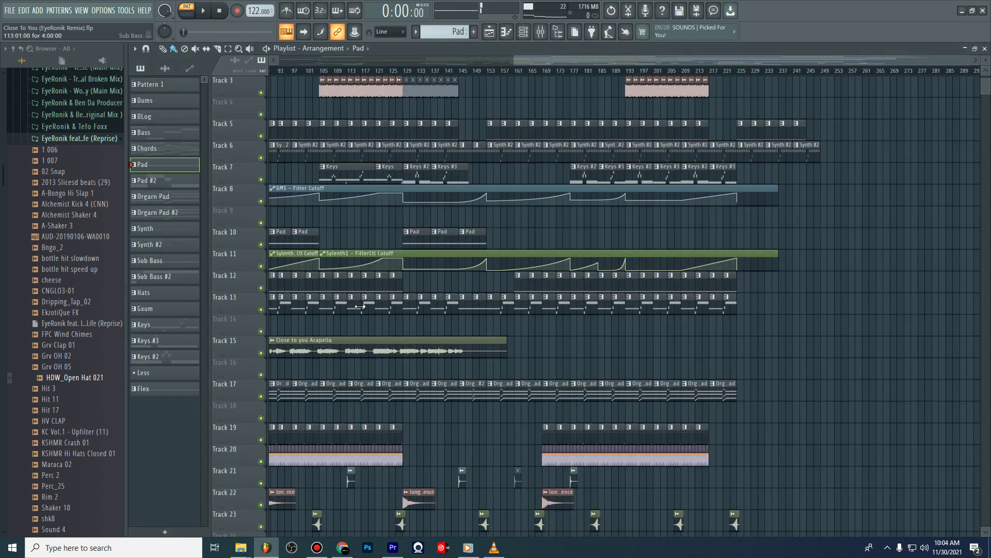
# Play the Sub Bass #2 pattern from Track 13 in the Spire-1.1 piano roll and return to the playlist.
pyautogui.doubleClick(344, 310)
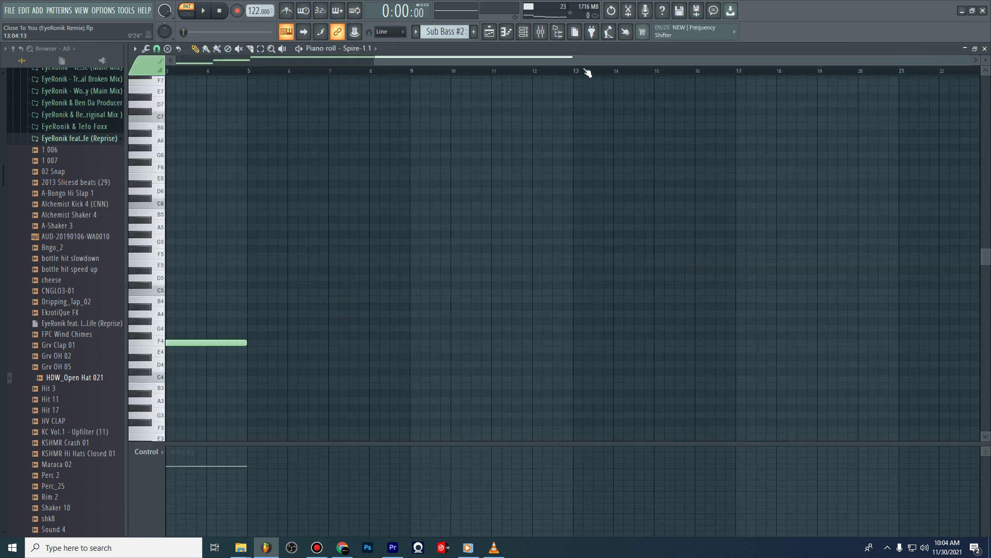
pyautogui.moveTo(339, 62); pyautogui.dragTo(194, 82)
pyautogui.press('space')
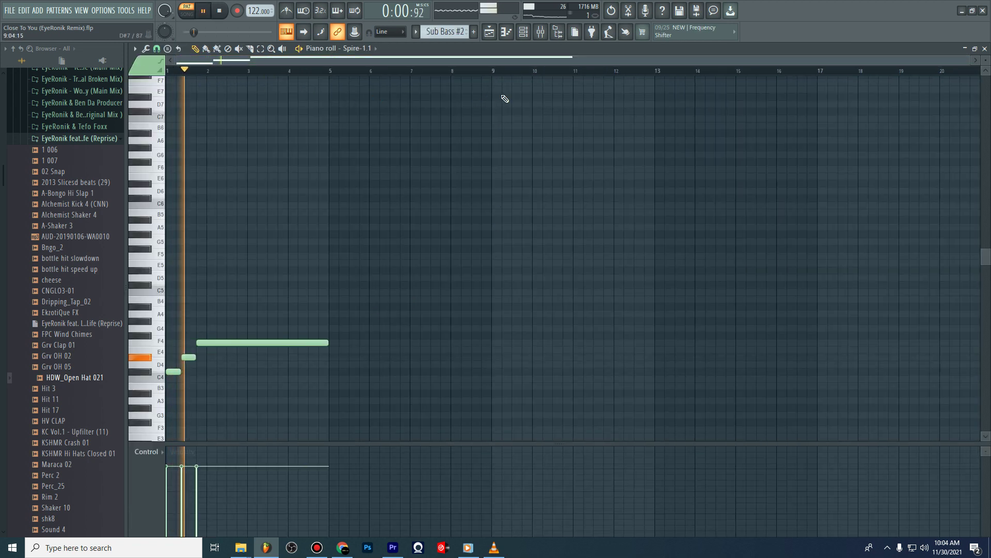
pyautogui.click(490, 33)
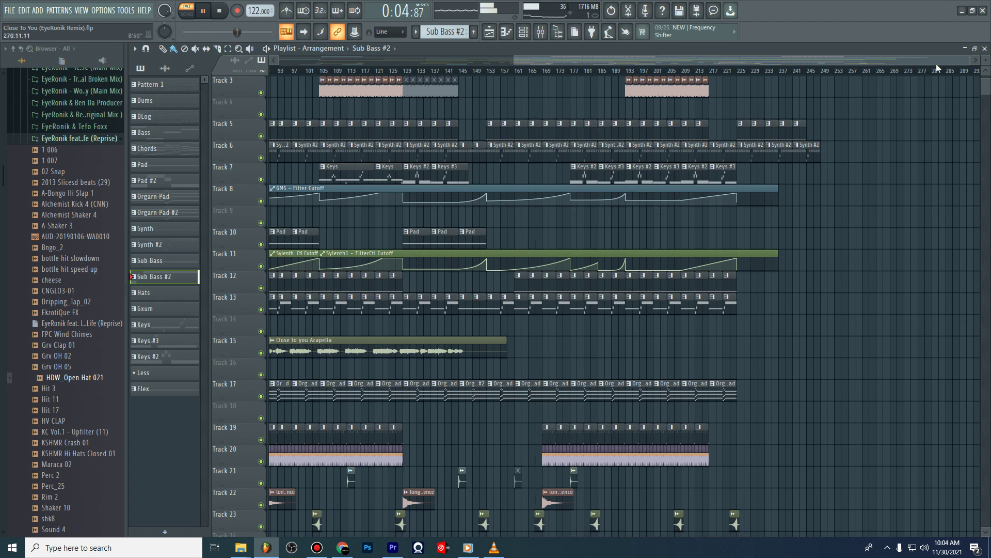
# Check the Sub Bass #2 clips on Track 13 and their Spire-1.1 channel in the channel rack, and return to the playlist.
pyautogui.moveTo(970, 60); pyautogui.dragTo(683, 64)
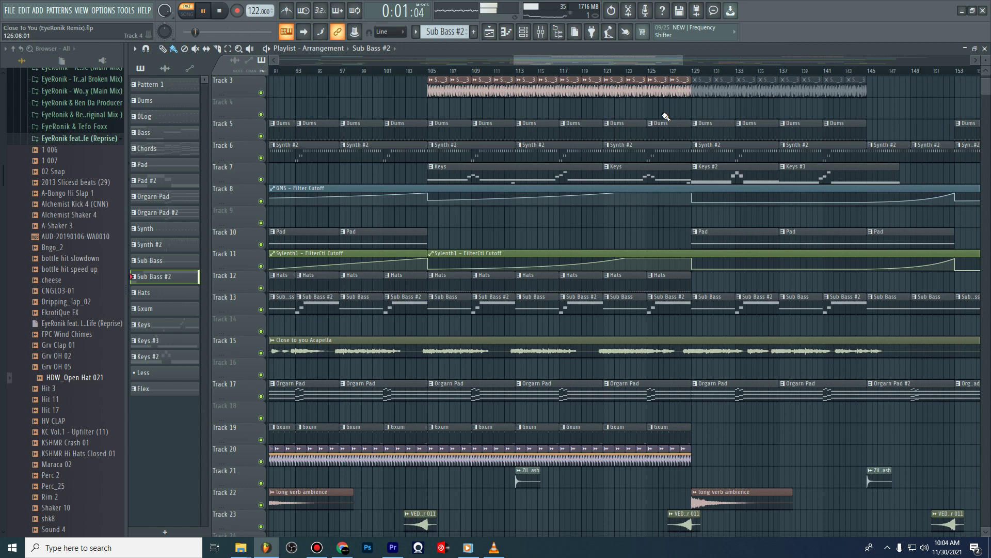
pyautogui.scroll(-2, 571, 267)
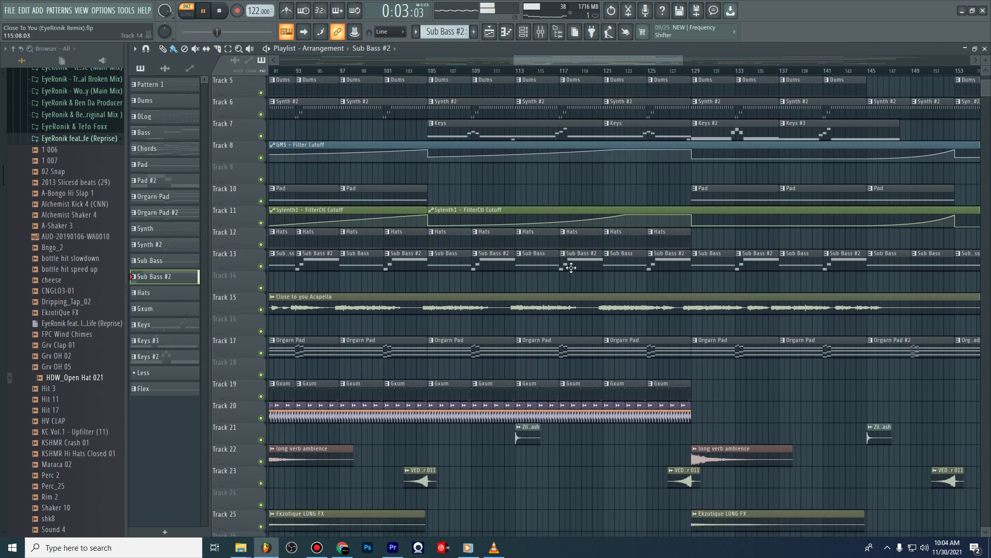
pyautogui.press('F6')
pyautogui.click(205, 199)
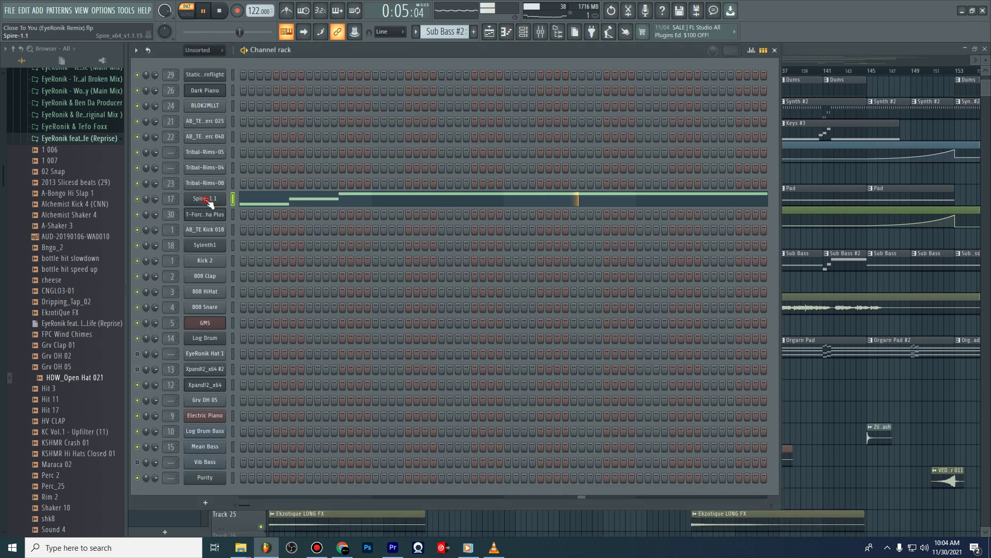
pyautogui.click(489, 33)
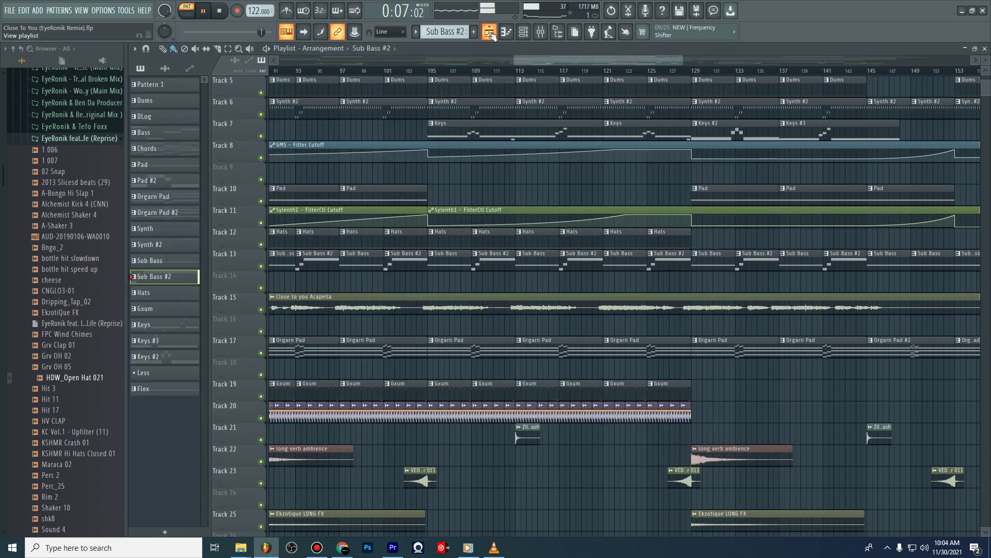
# Open the Orgarn Pad pattern from Track 17 in the Sylenth1 piano roll and play it.
pyautogui.moveTo(522, 76); pyautogui.dragTo(426, 338)
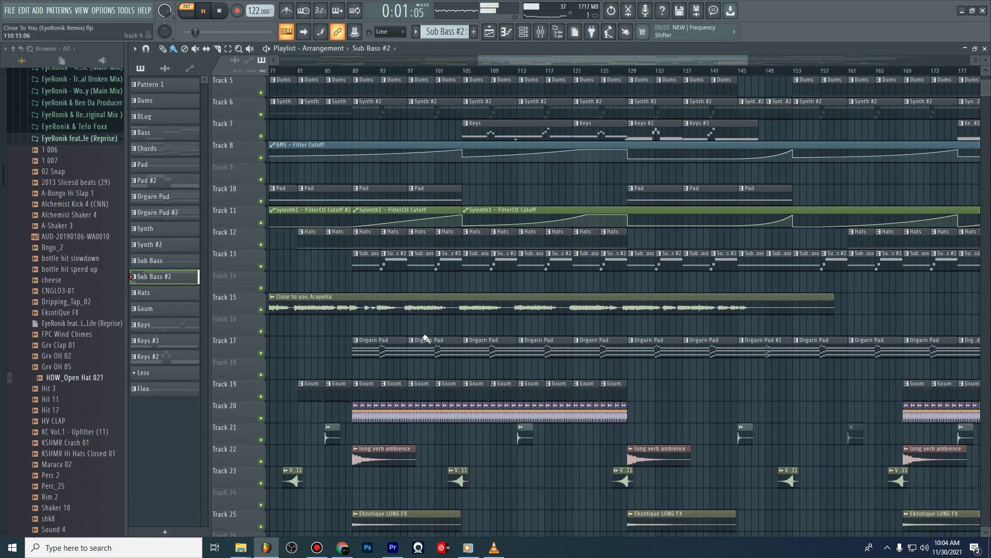
pyautogui.doubleClick(377, 352)
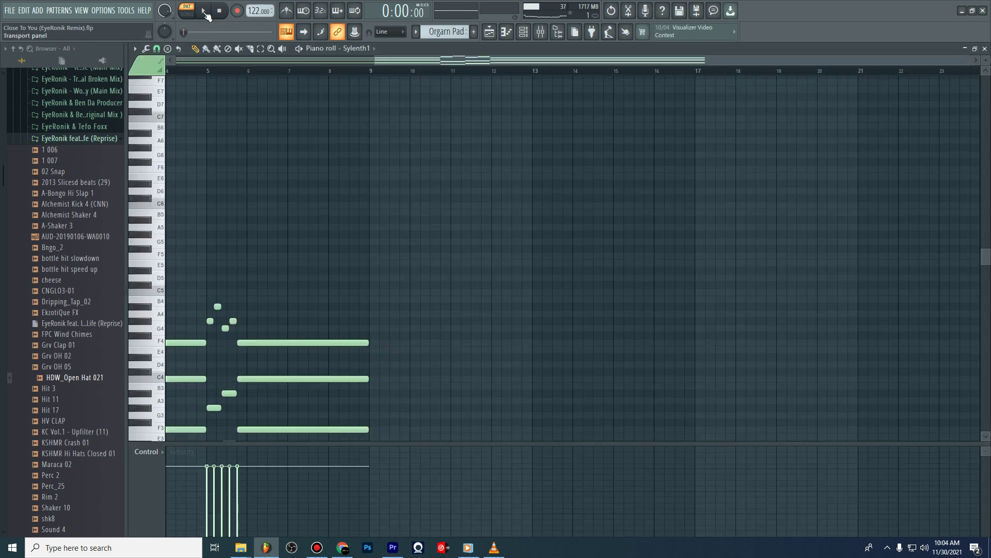
pyautogui.click(204, 11)
pyautogui.scroll(3, 581, 63)
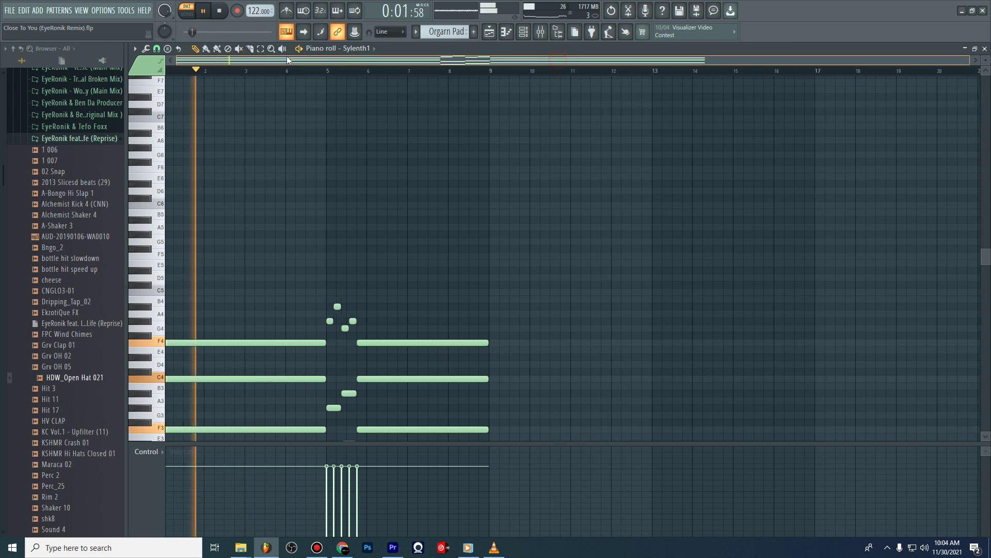
# Open the Orgarn Pad's Sylenth1 instrument, turn down its Filter Control cutoff, and return to the playlist.
pyautogui.press('F6')
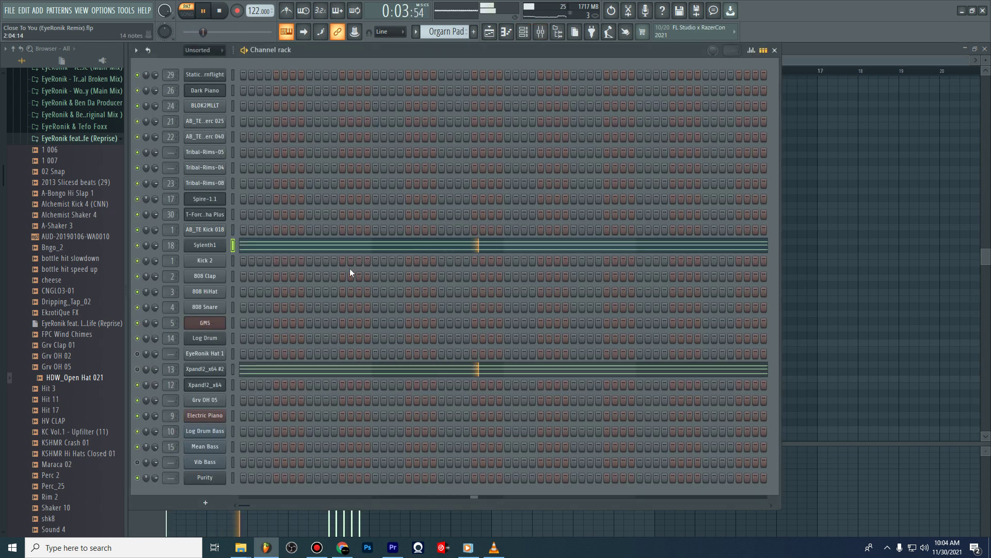
pyautogui.click(209, 250)
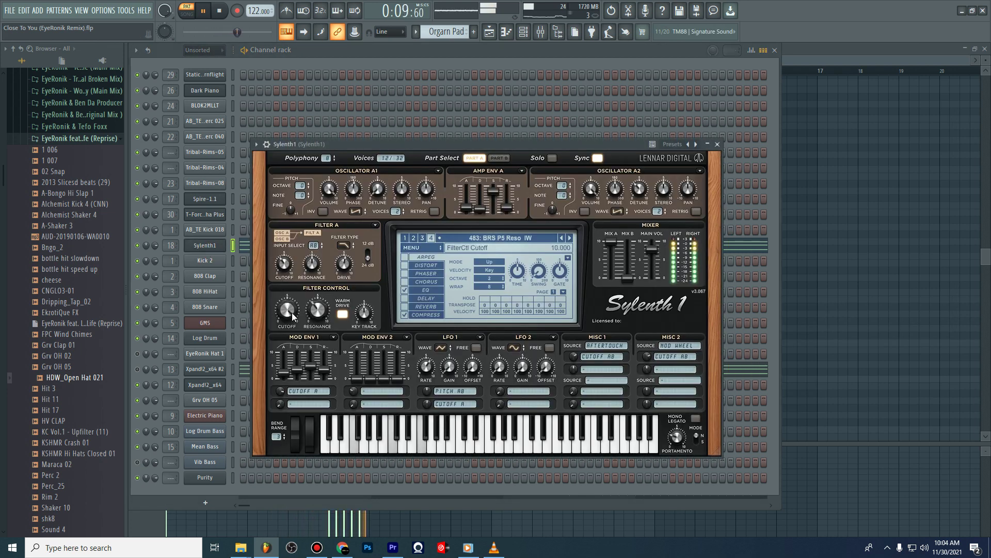
pyautogui.moveTo(292, 313); pyautogui.dragTo(287, 433)
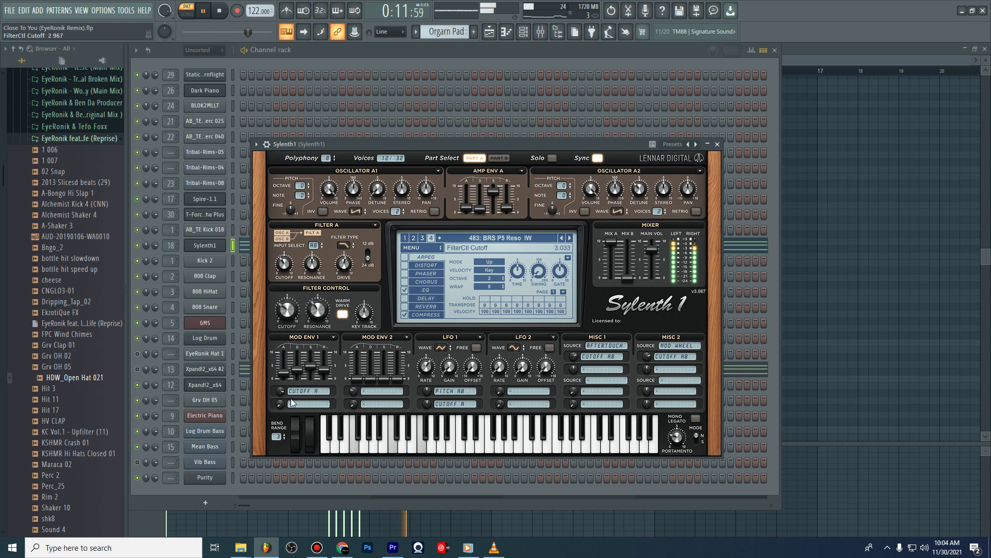
pyautogui.click(490, 32)
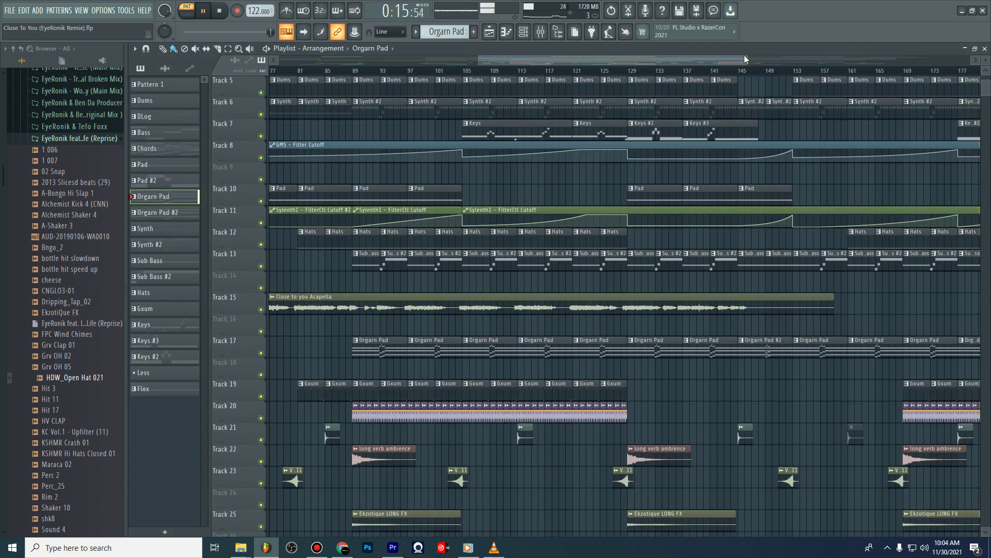
# Recheck the Orgarn Pad's Sylenth1 channel in the channel rack, examine its notes in the piano roll, and return to the playlist.
pyautogui.moveTo(749, 55); pyautogui.dragTo(618, 55)
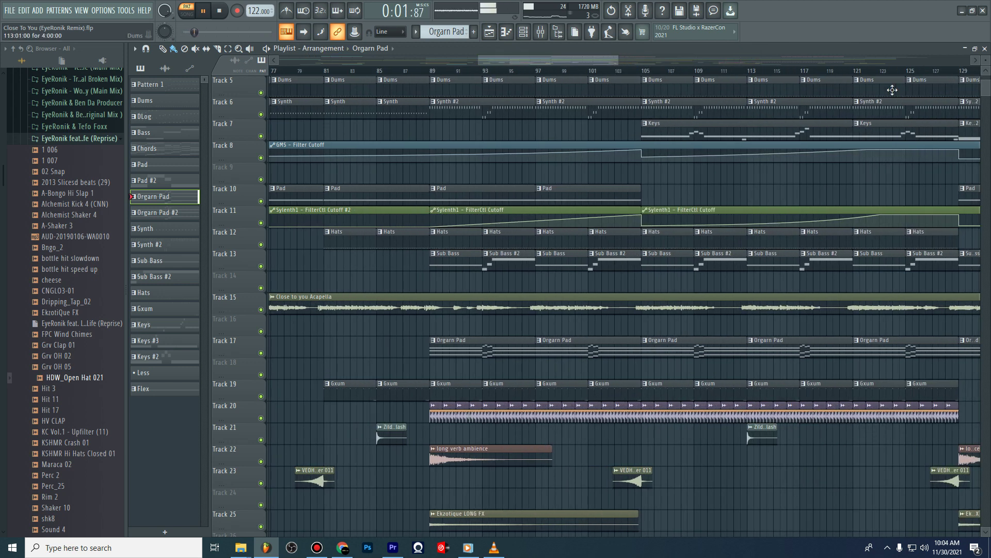
pyautogui.click(523, 33)
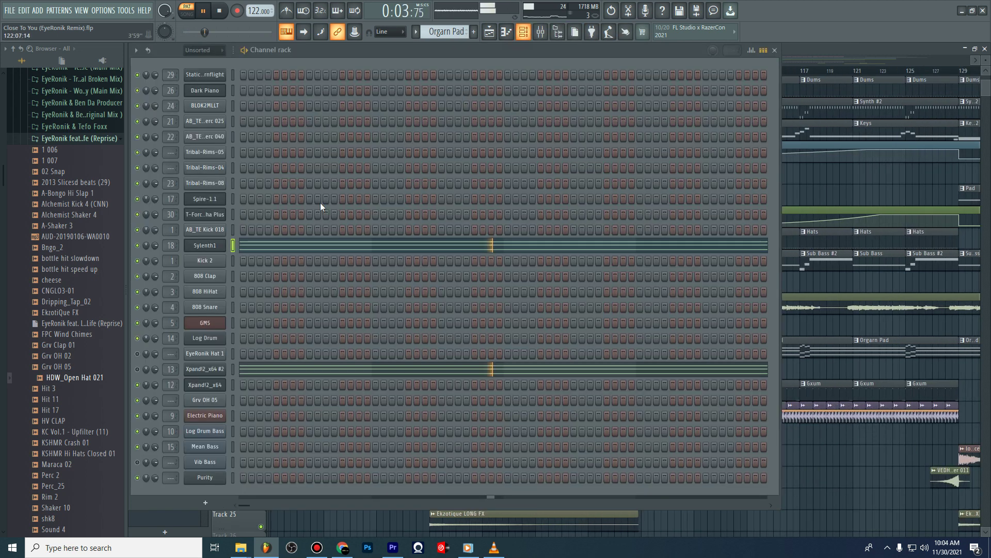
pyautogui.click(217, 246)
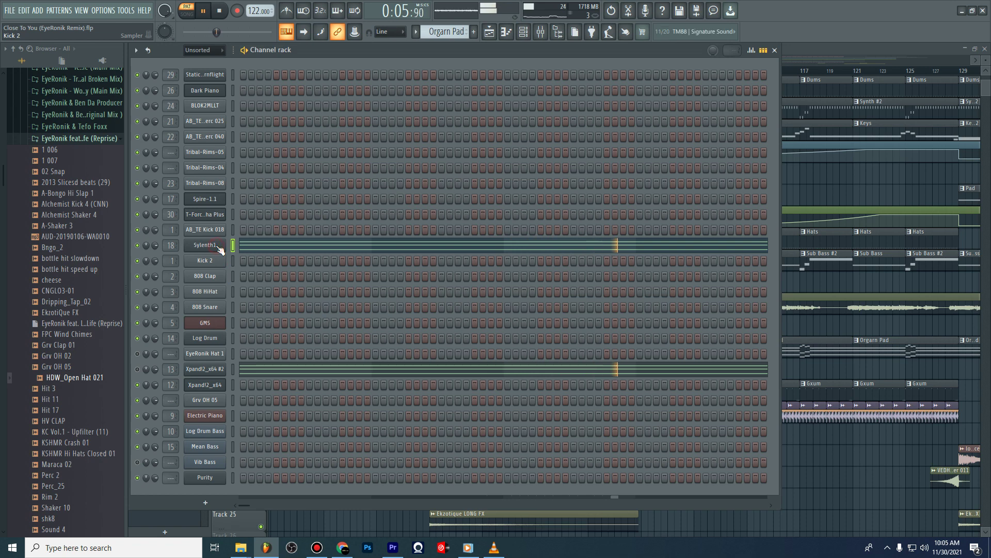
pyautogui.click(708, 145)
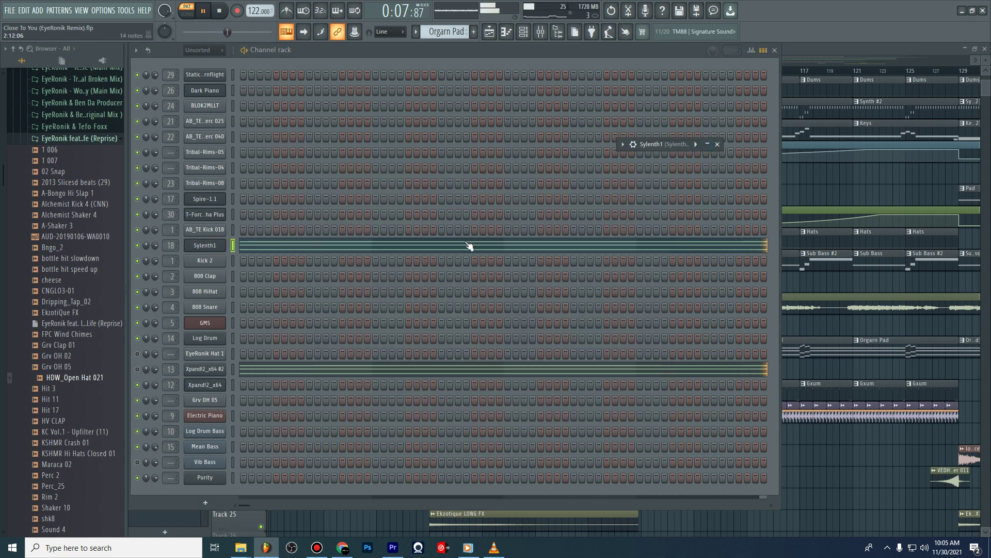
pyautogui.click(466, 245)
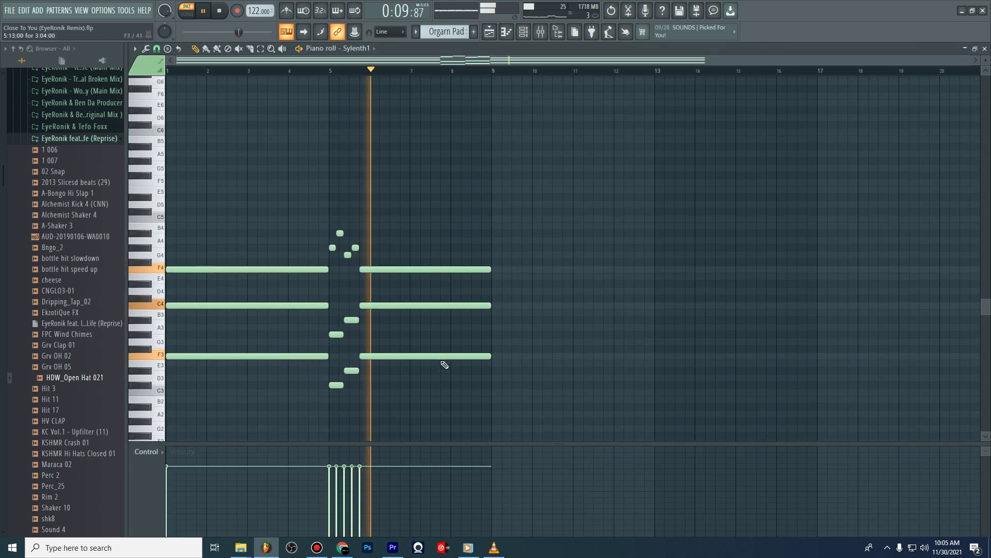
pyautogui.scroll(-1, 446, 355)
pyautogui.click(489, 32)
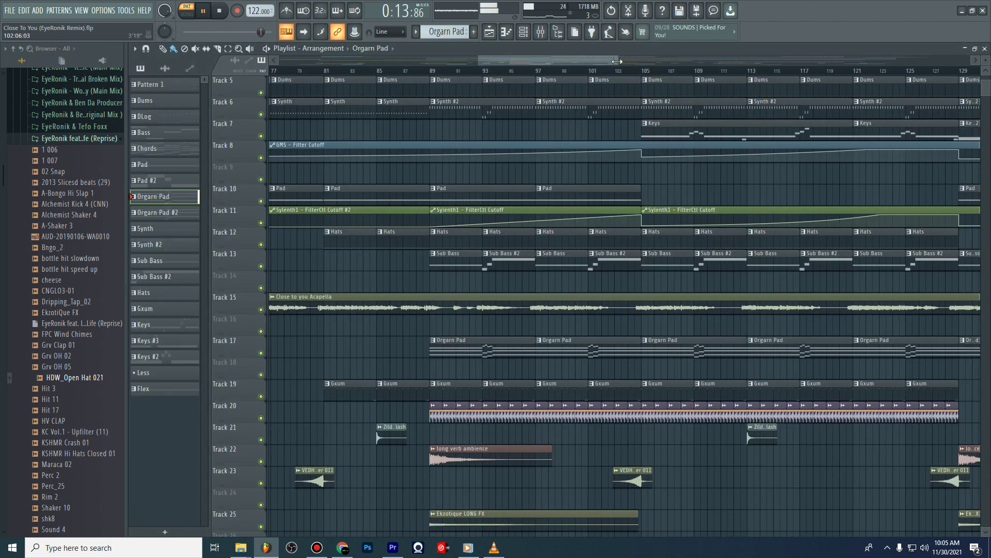
# Look over the arrangement's tracks and mute Track 1 in the playlist.
pyautogui.moveTo(617, 62); pyautogui.dragTo(870, 62)
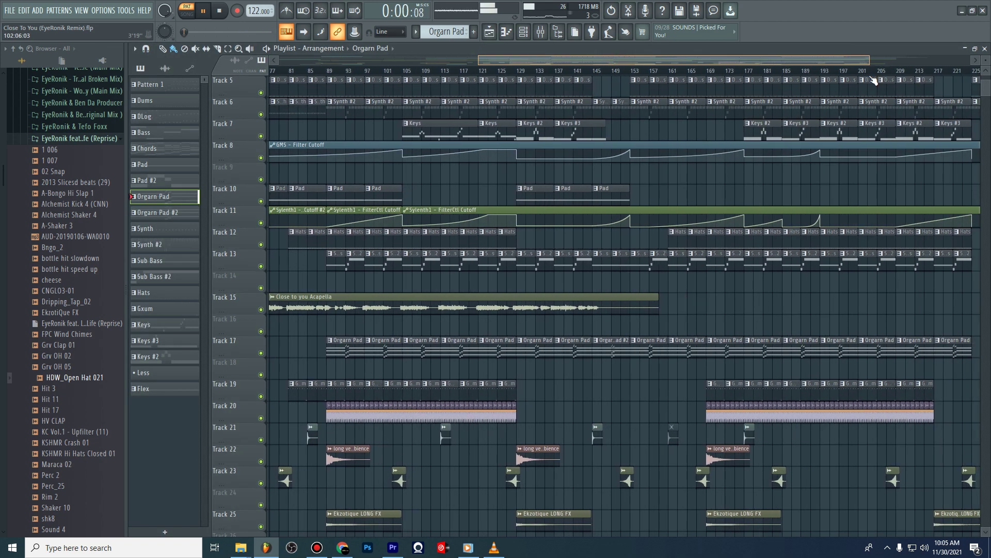
pyautogui.scroll(-6, 675, 254)
pyautogui.scroll(4, 676, 317)
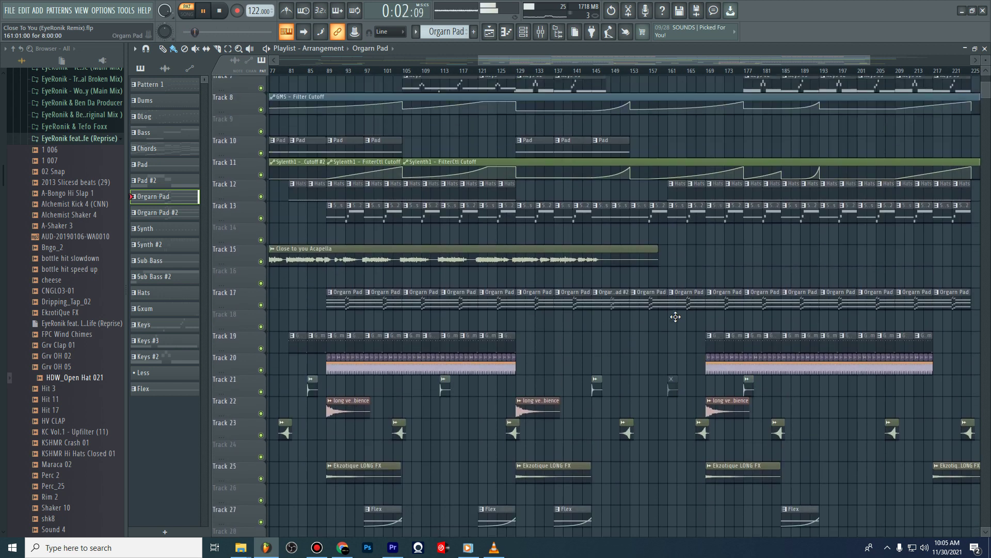
pyautogui.scroll(6, 676, 317)
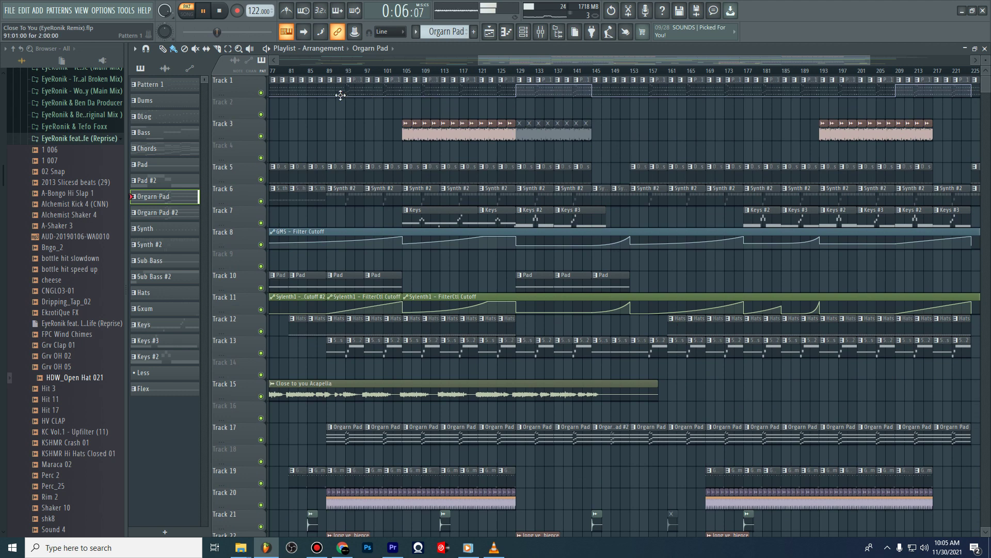
pyautogui.click(262, 93)
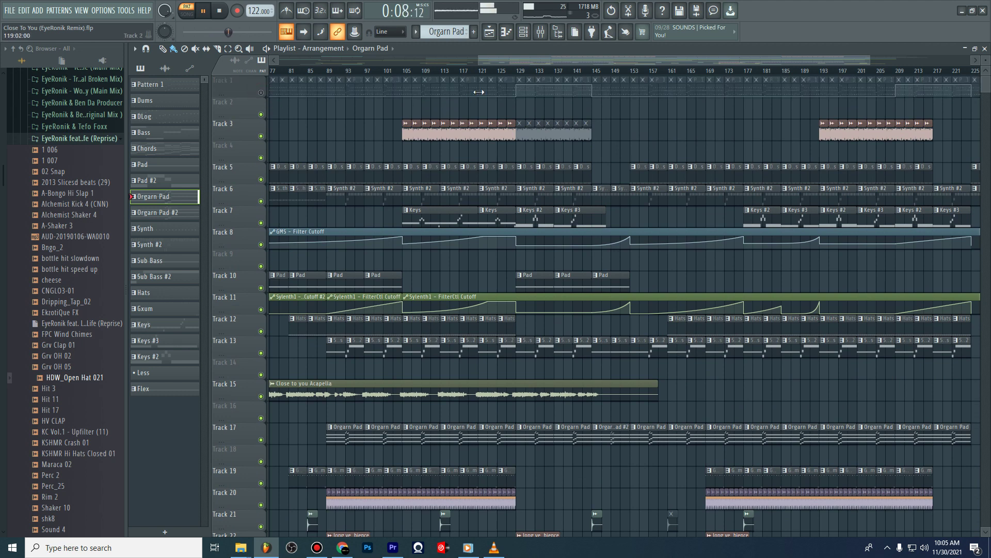
# Play the arrangement in song mode from bar 57 and mute the Close to you Acapella on Track 15.
pyautogui.moveTo(572, 57); pyautogui.dragTo(458, 58)
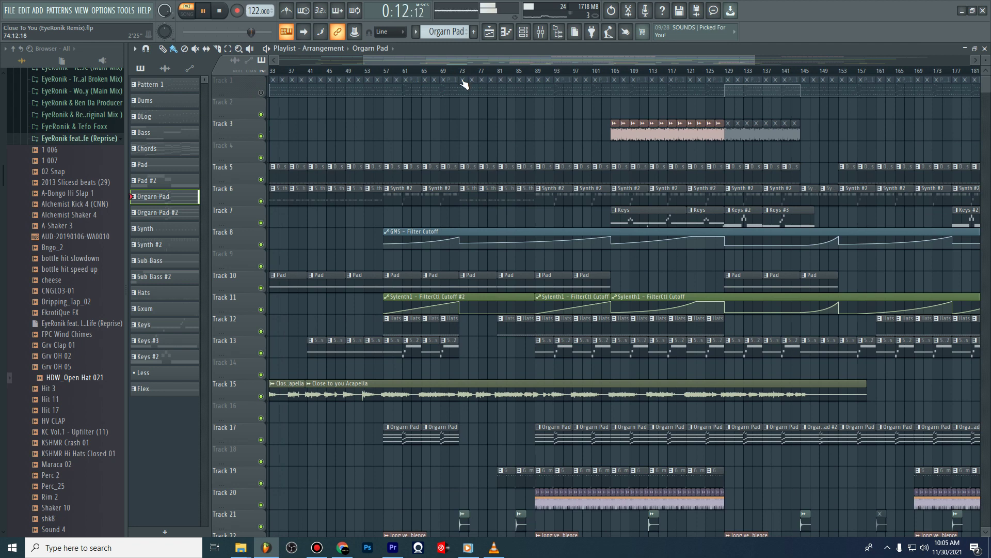
pyautogui.scroll(-2, 521, 174)
pyautogui.scroll(2, 399, 86)
pyautogui.click(385, 72)
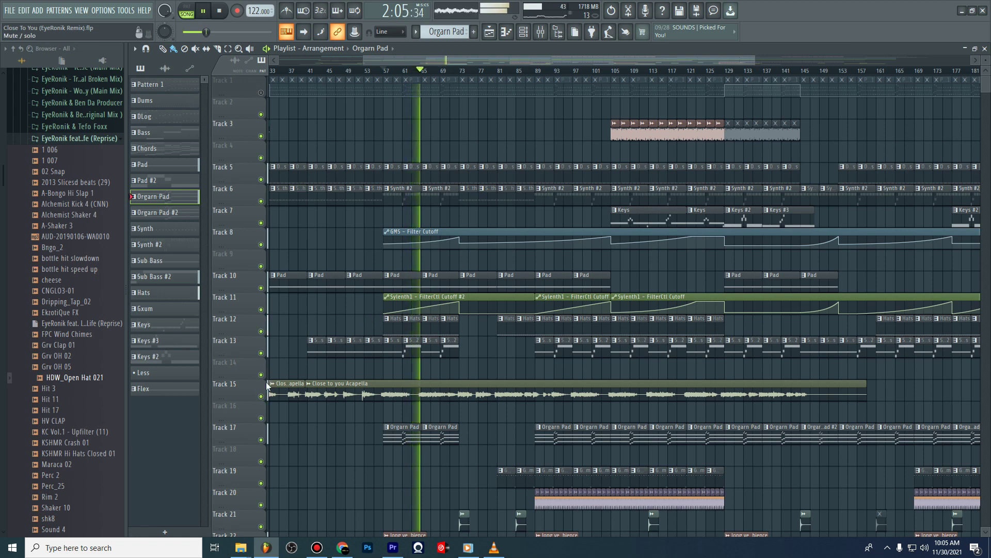
pyautogui.click(261, 397)
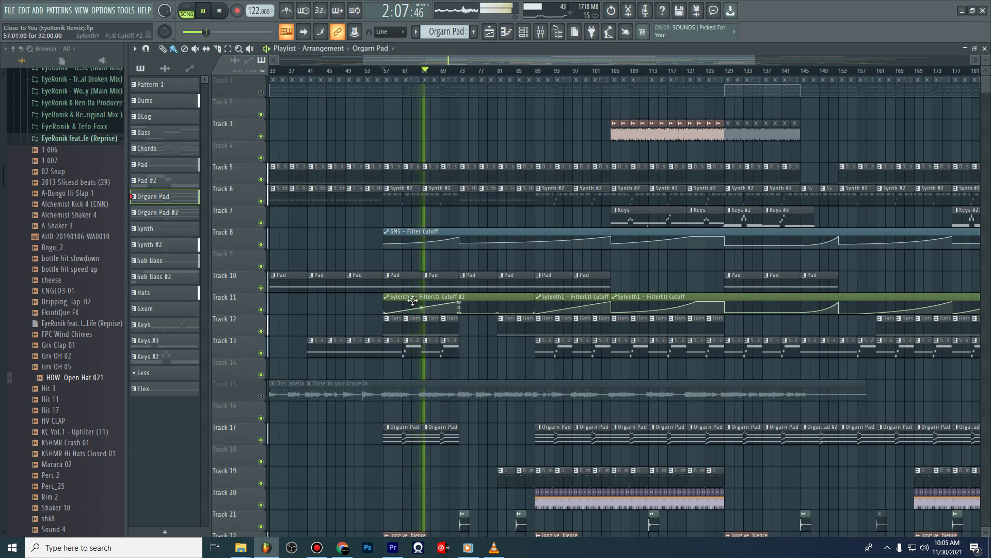
# Follow the Orgarn Pad pattern from Track 17 in the piano roll during song playback, and open the channel rack.
pyautogui.scroll(-2, 432, 369)
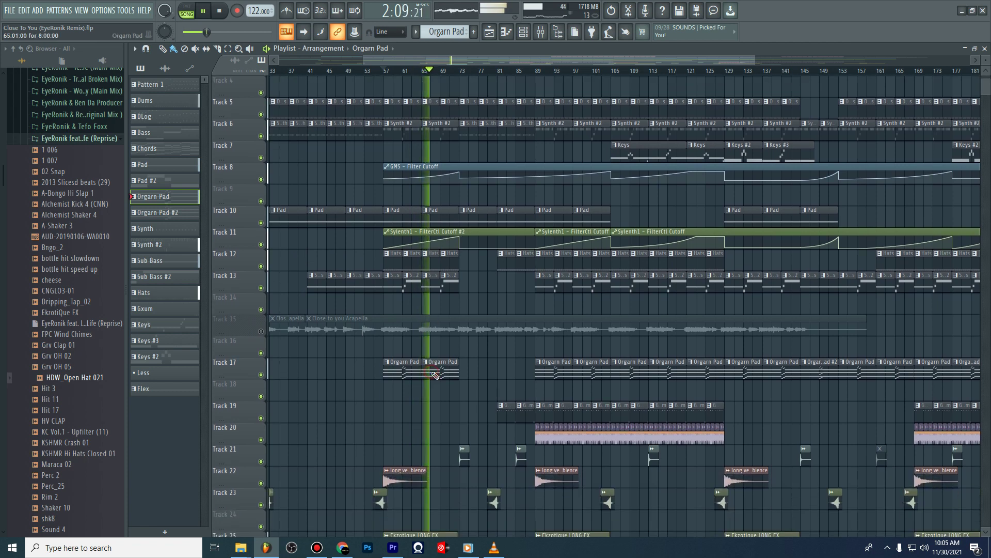
pyautogui.doubleClick(433, 369)
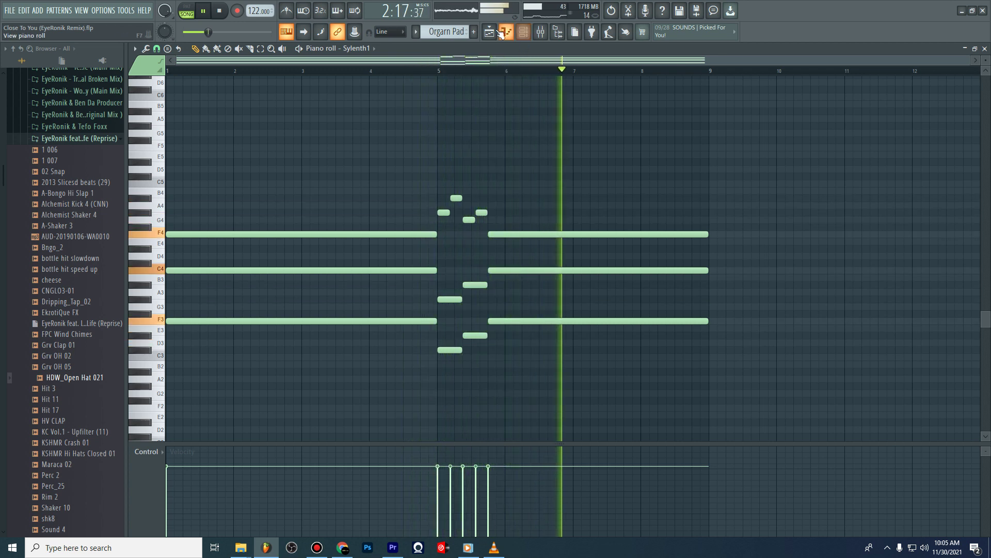
pyautogui.click(523, 32)
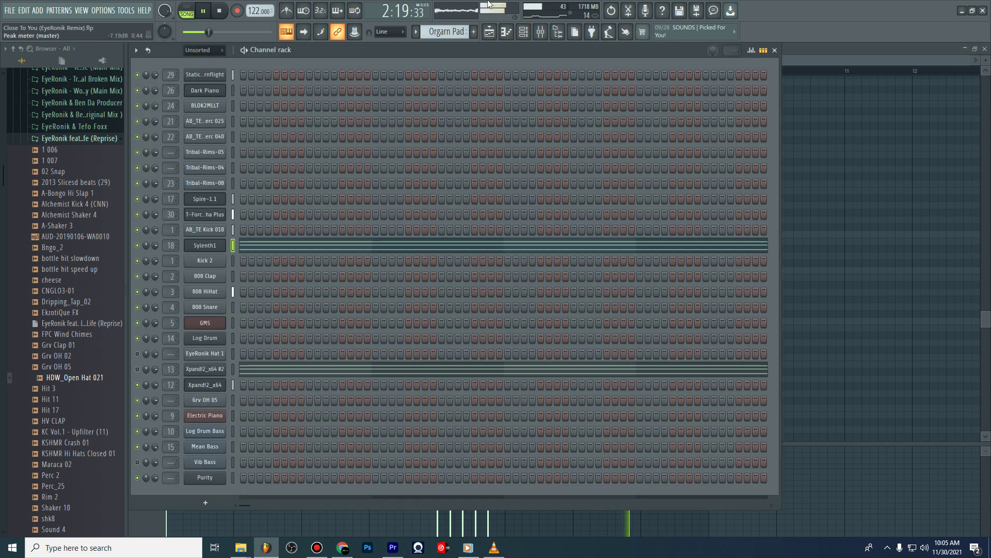
pyautogui.moveTo(489, 4)
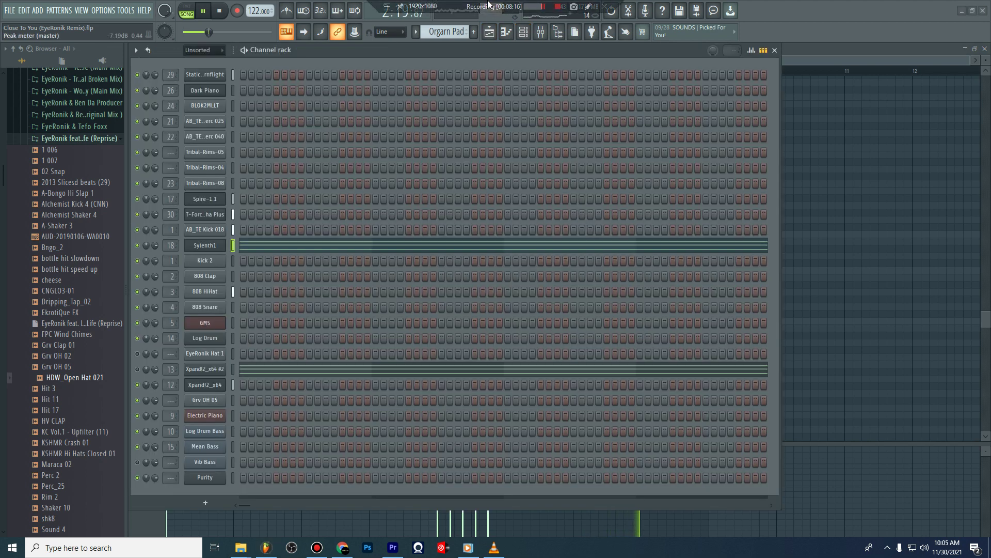
# Return to the playlist, examine the arrangement's tracks through its closing section during song playback, and stop the song.
pyautogui.click(489, 31)
pyautogui.scroll(-5, 505, 251)
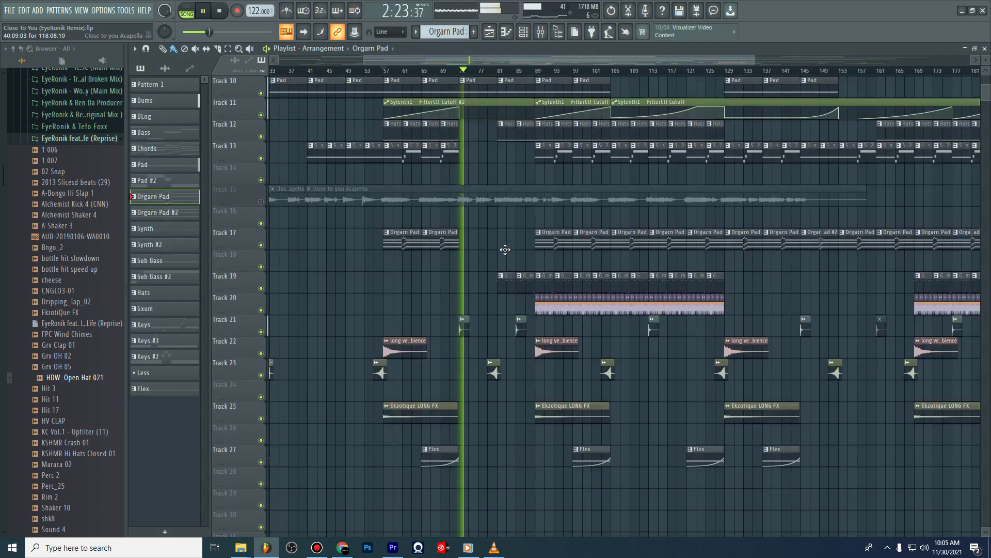
pyautogui.scroll(6, 505, 251)
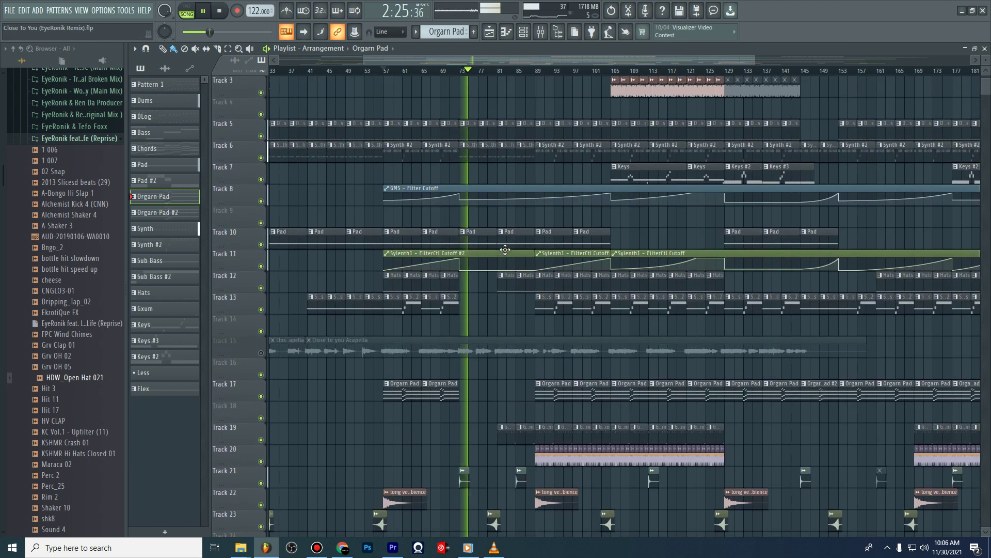
pyautogui.scroll(1, 505, 249)
pyautogui.moveTo(533, 61); pyautogui.dragTo(709, 61)
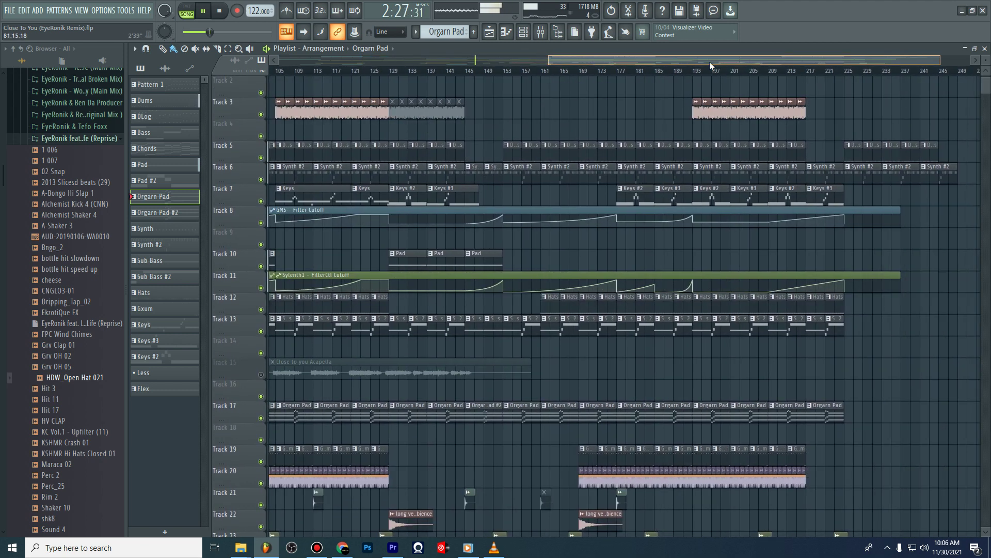
pyautogui.press('space')
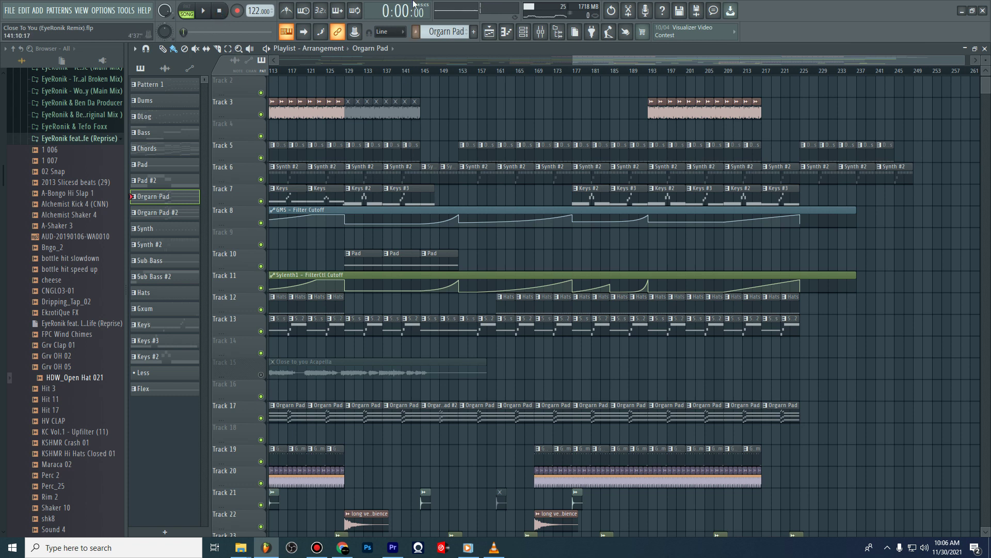
pyautogui.moveTo(424, 4)
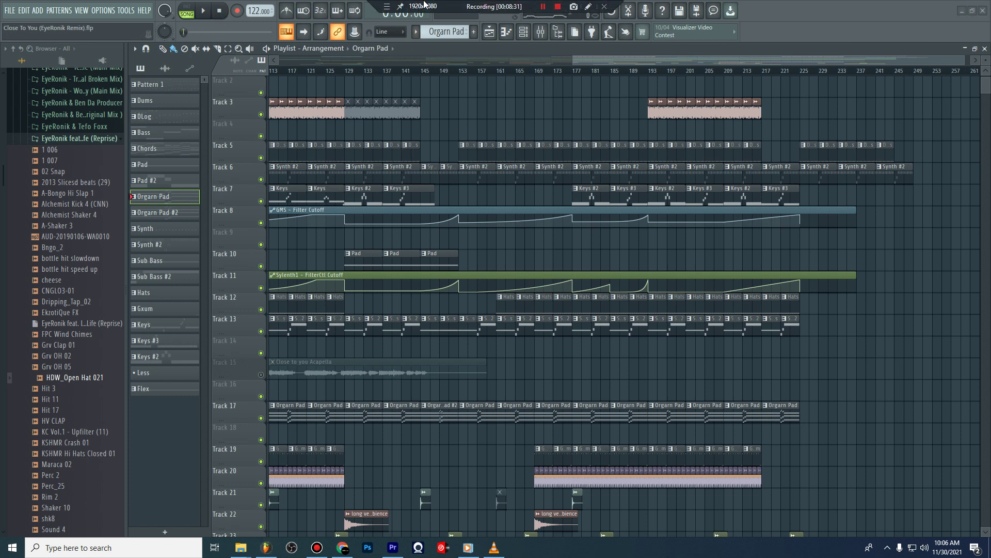
pyautogui.moveTo(558, 4)
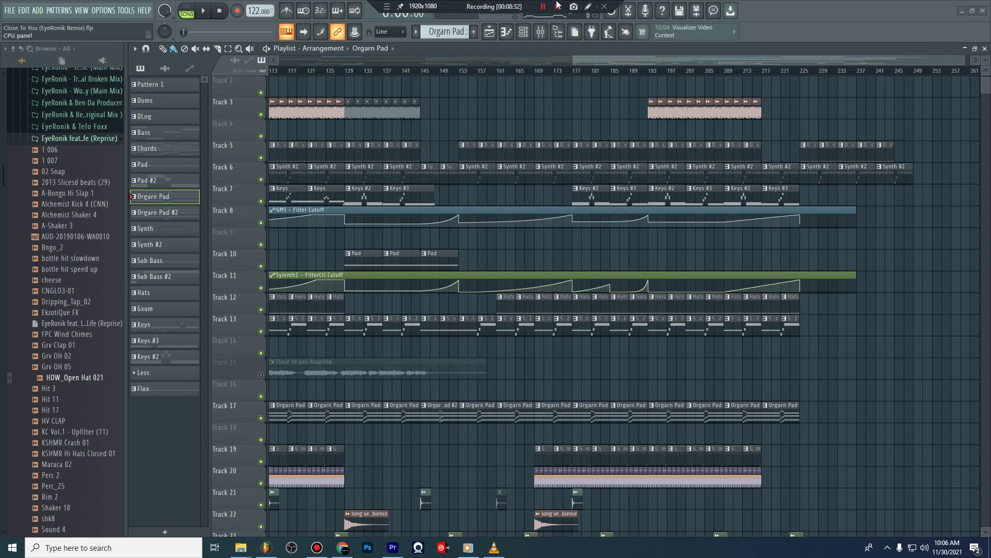